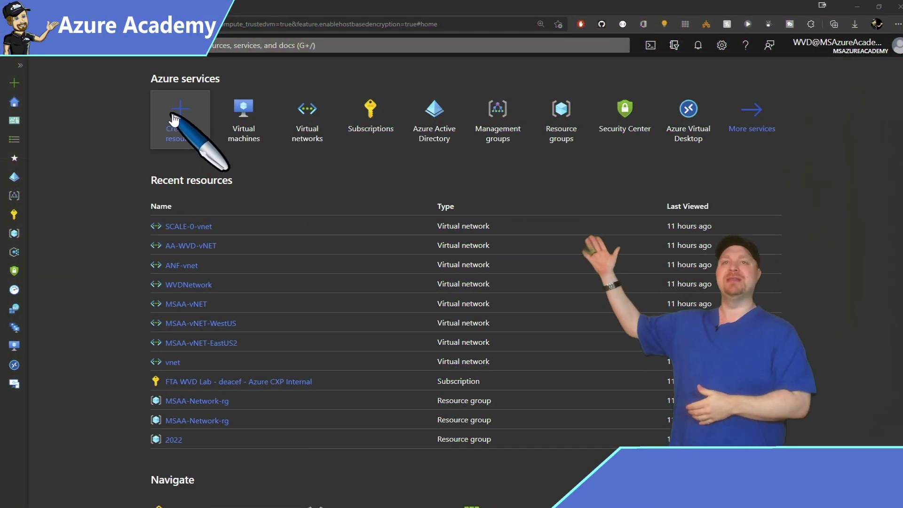
Start creating a new resource in Azure Portal to look up Nerdio in the Marketplace
left_click(175, 119)
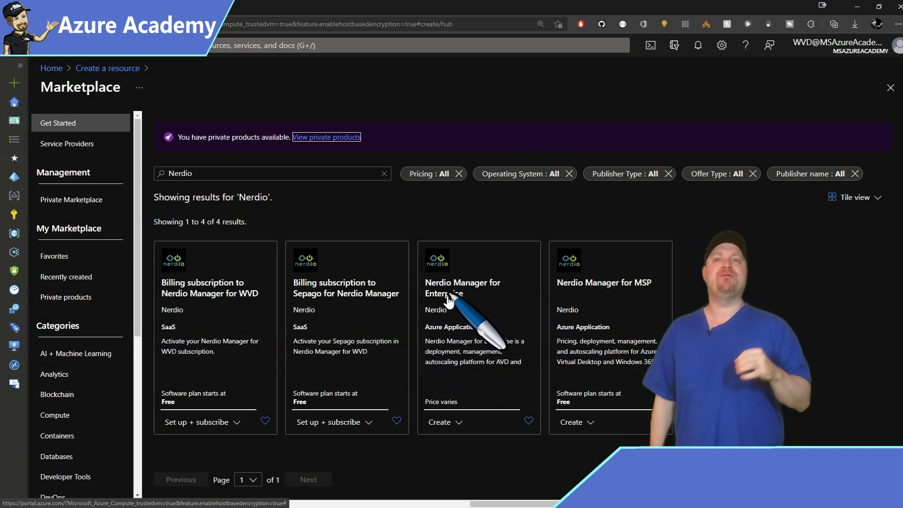
Start the Nerdio Manager deployment in the FTA WVD Lab subscription with a new Nerdio resource group
left_click(439, 423)
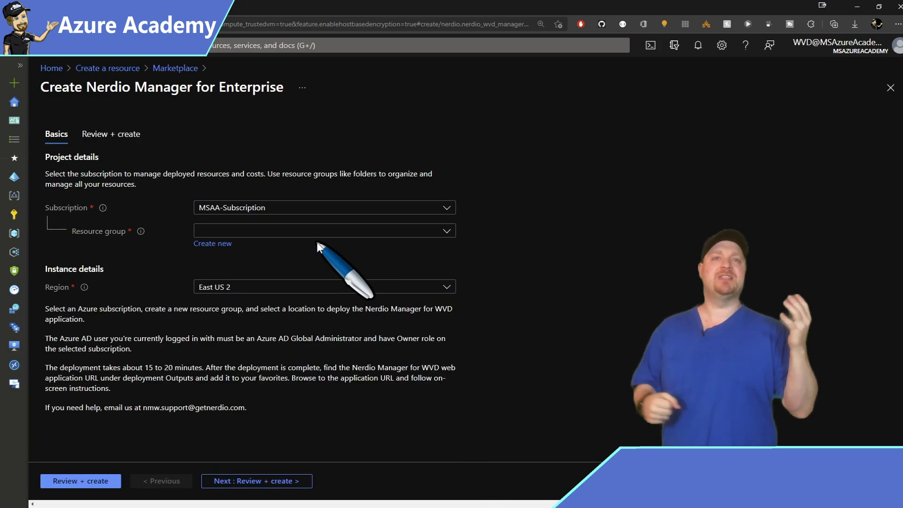
left_click(292, 212)
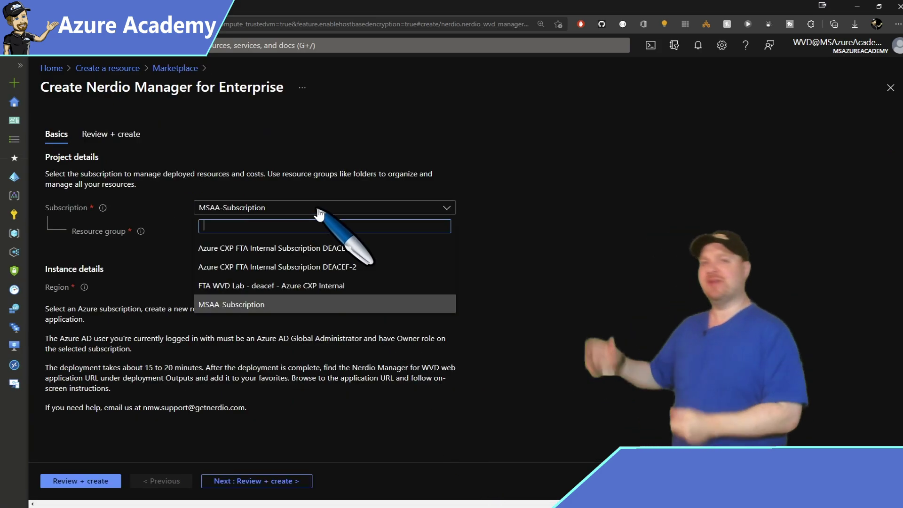
left_click(303, 287)
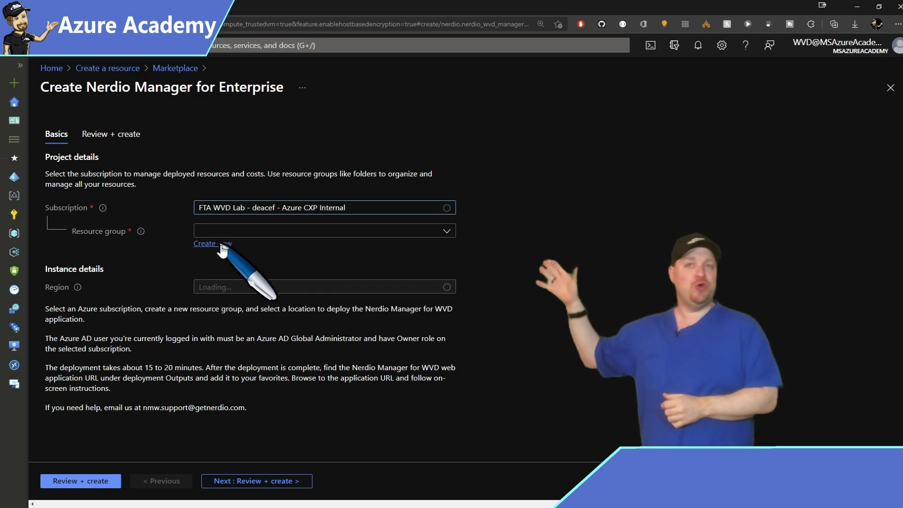
left_click(230, 245)
type("Nerdio")
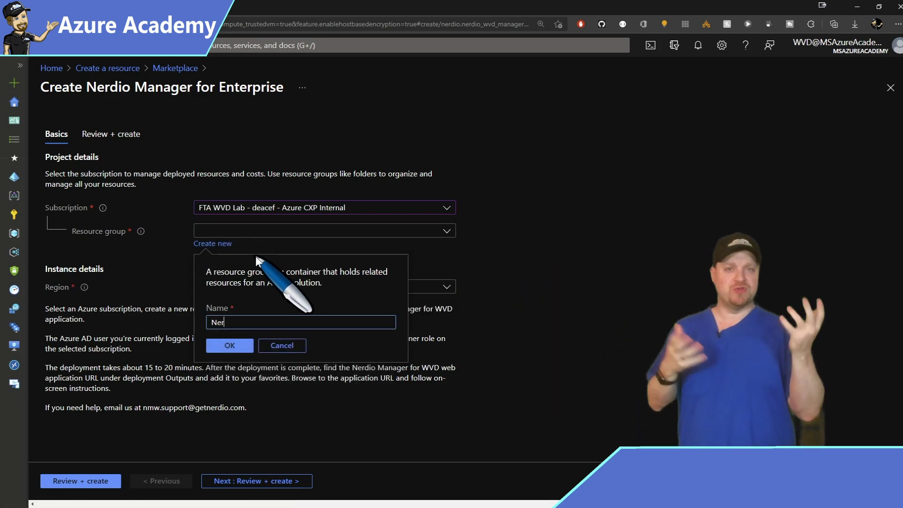
left_click(230, 344)
Set the deployment region to East US and proceed to review and create
left_click(273, 286)
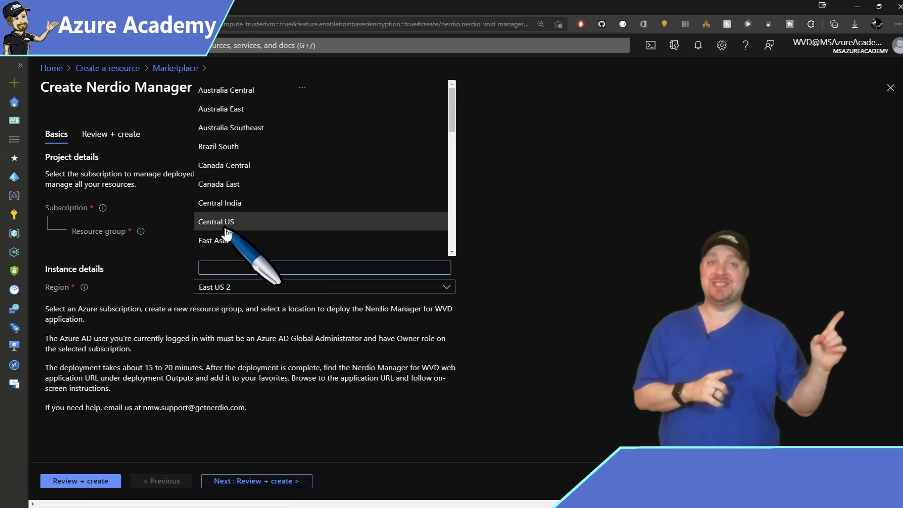
scroll(258, 179, "down", 2)
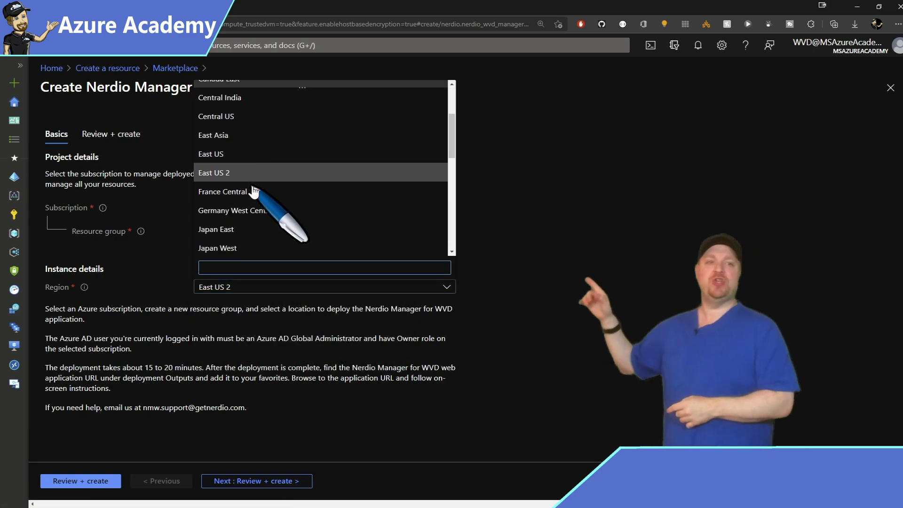
left_click(254, 181)
key("Up")
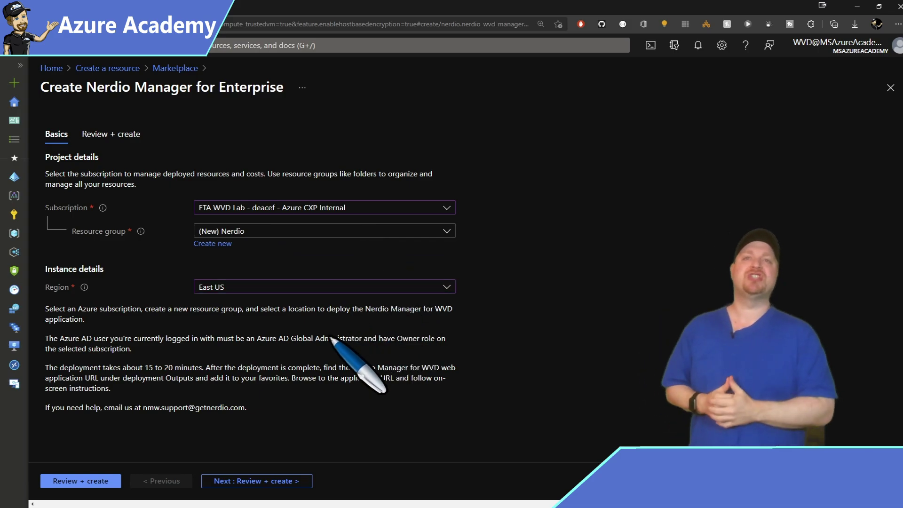
left_click_drag(206, 367, 111, 389)
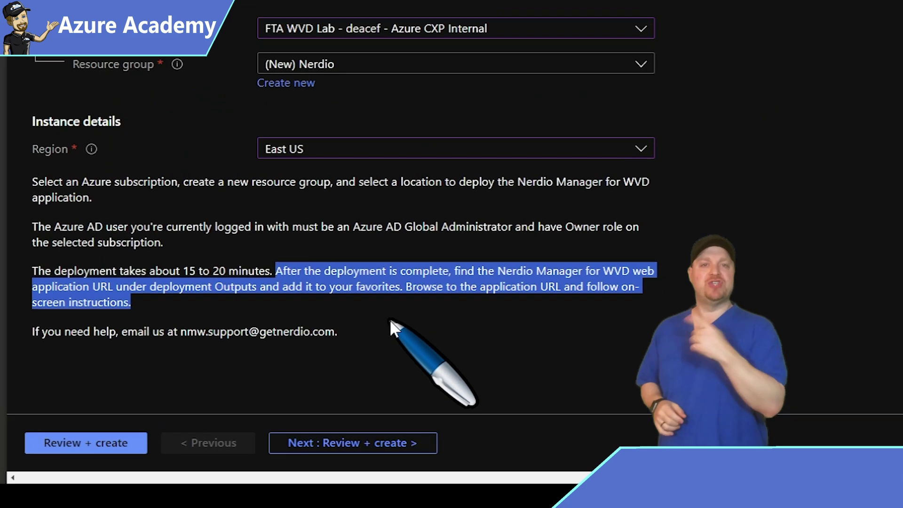
left_click(462, 414)
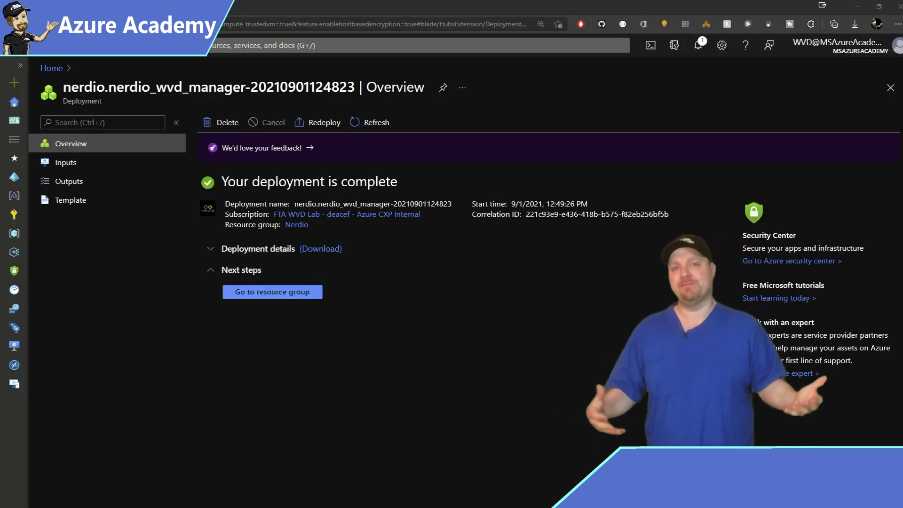
Get the appUrl from the deployment outputs and run the Nerdio install command in Cloud Shell
left_click(75, 183)
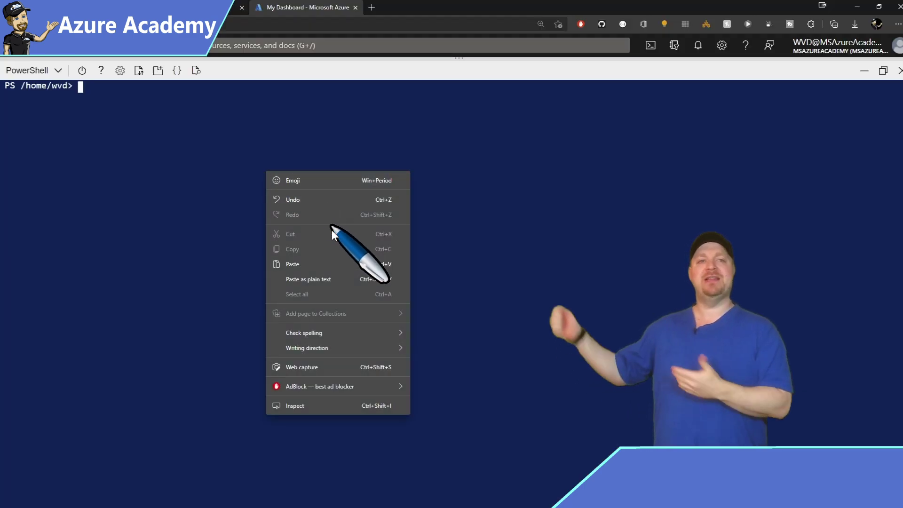
left_click(328, 279)
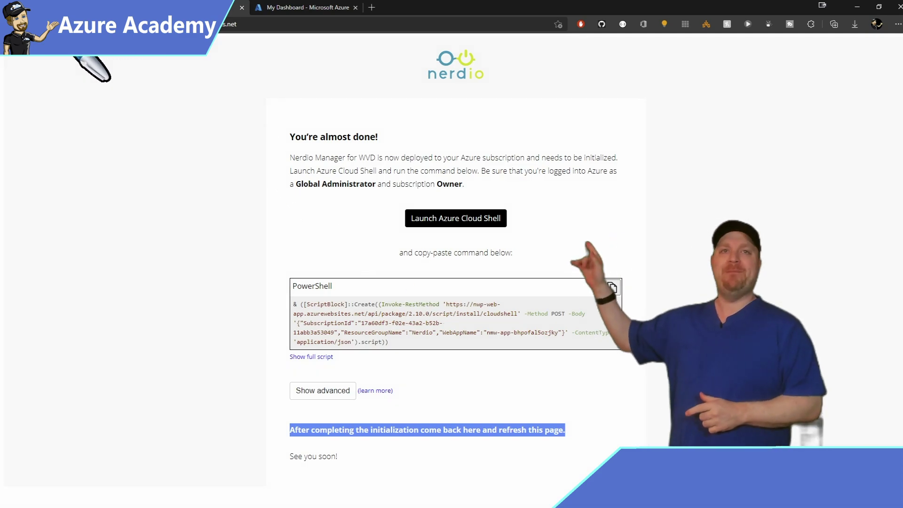
Reload the app, grant organization-wide consent to its permissions, and submit the registration form
key("F5")
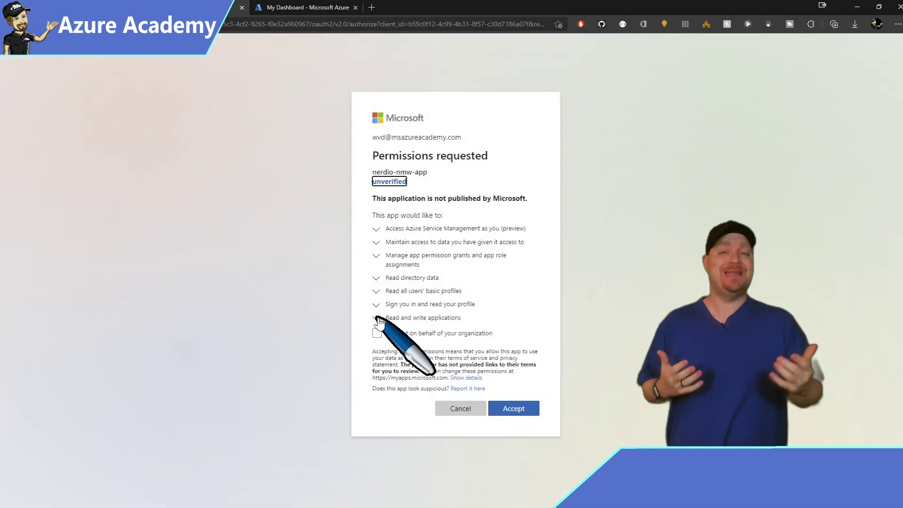
left_click(377, 333)
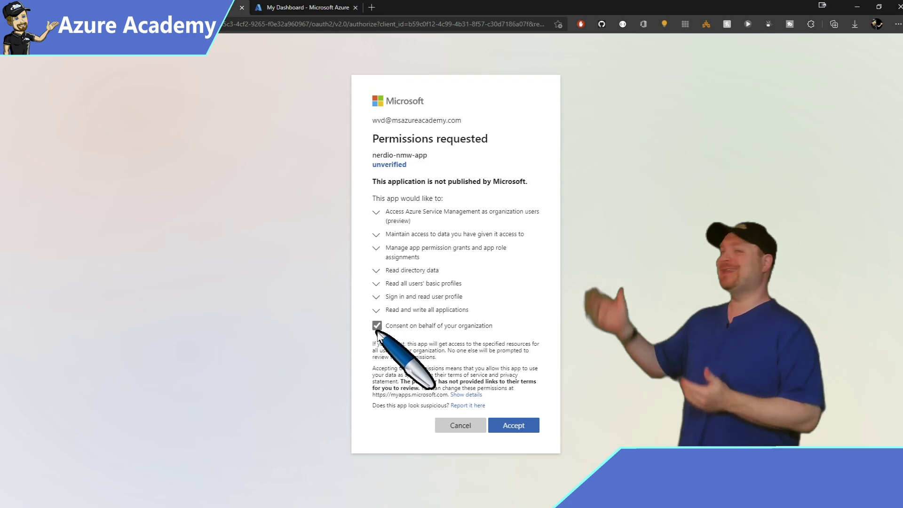
left_click(516, 426)
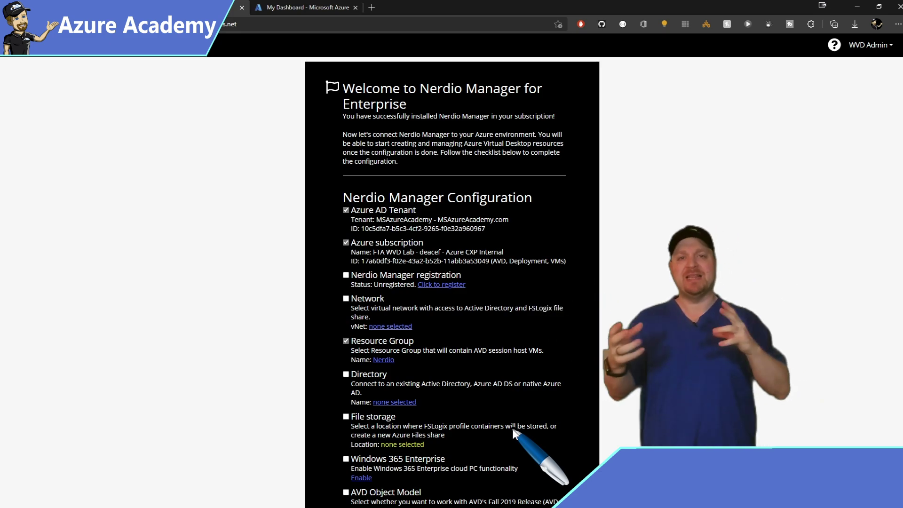
left_click(450, 288)
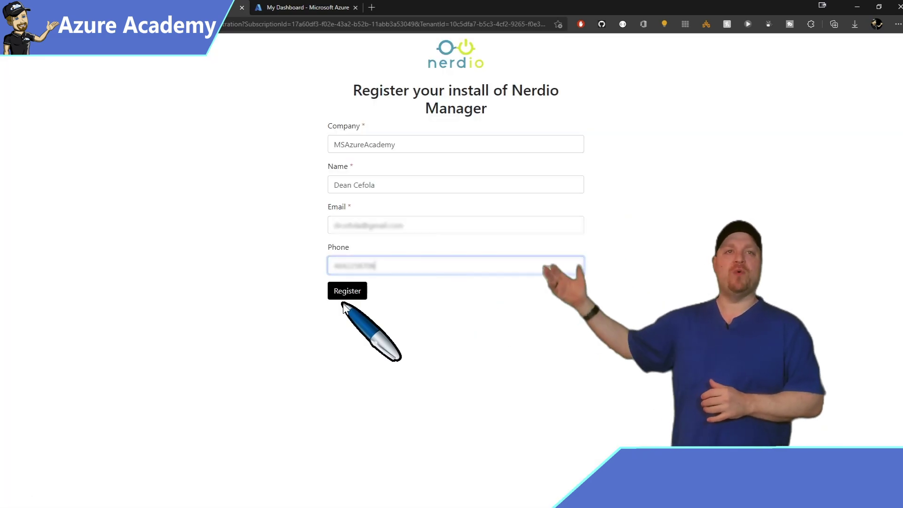
left_click(353, 289)
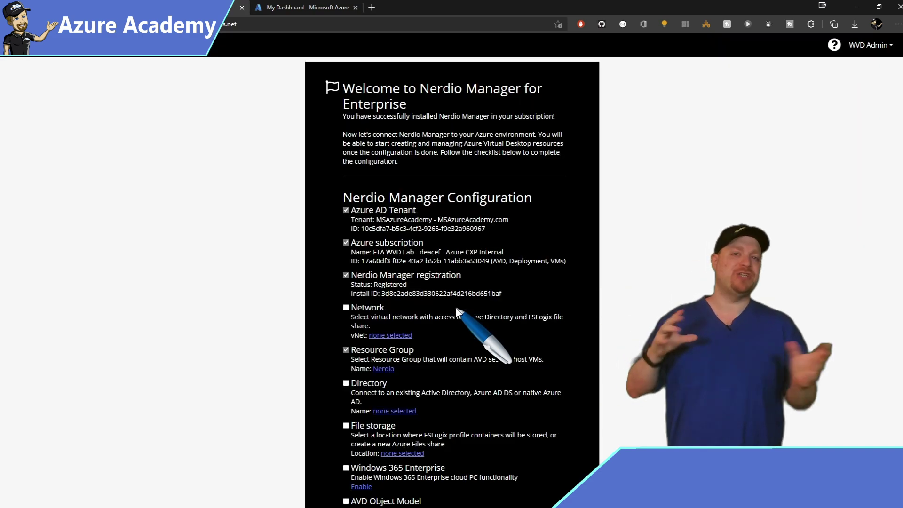
Configure the network with MSAA-Network-rg, MSAA-vNET and CoreSubnet (20.0.4.0/22)
left_click(398, 337)
left_click(489, 98)
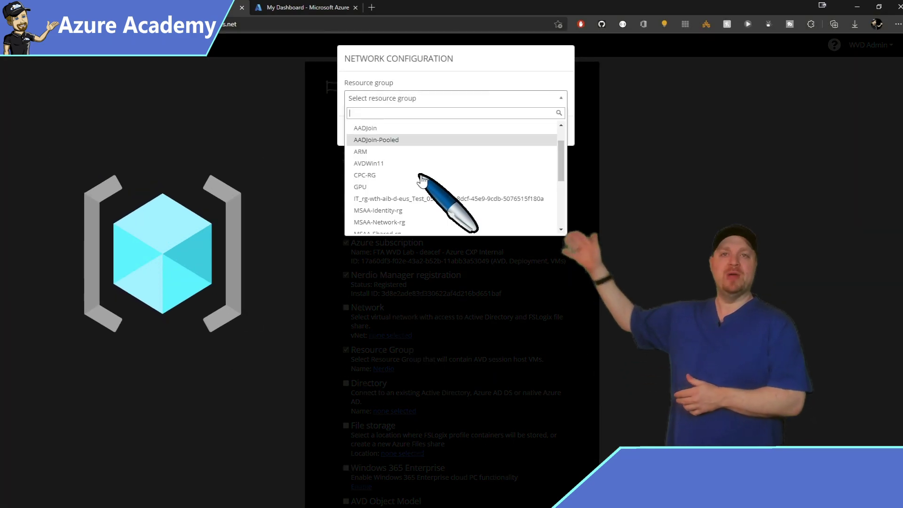
left_click(403, 222)
left_click(429, 130)
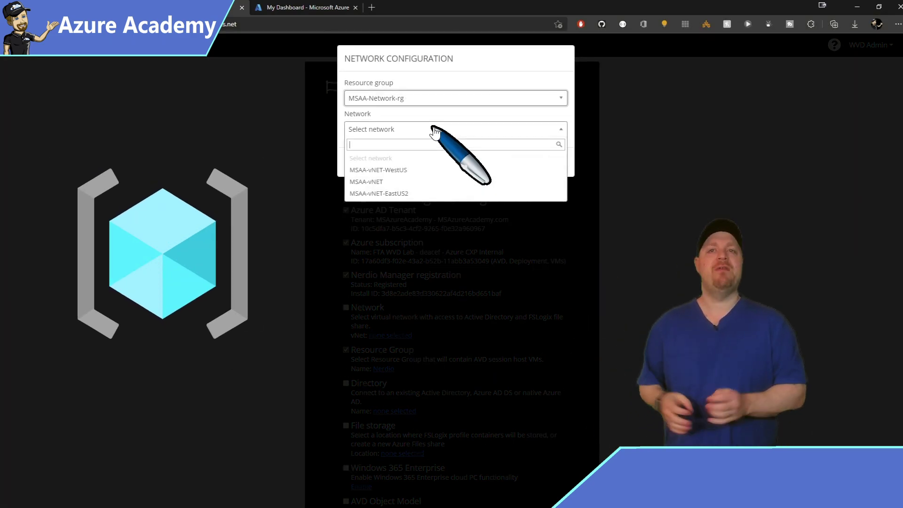
left_click(379, 182)
left_click(399, 161)
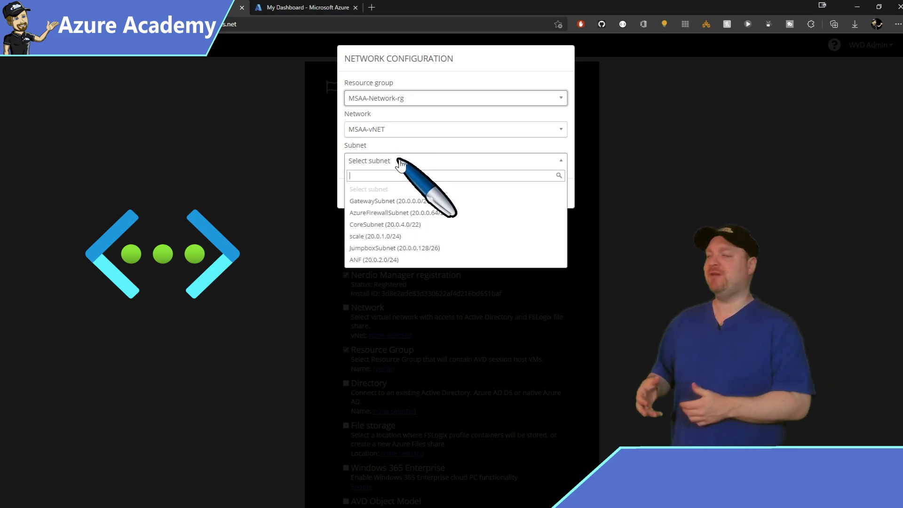
left_click(390, 224)
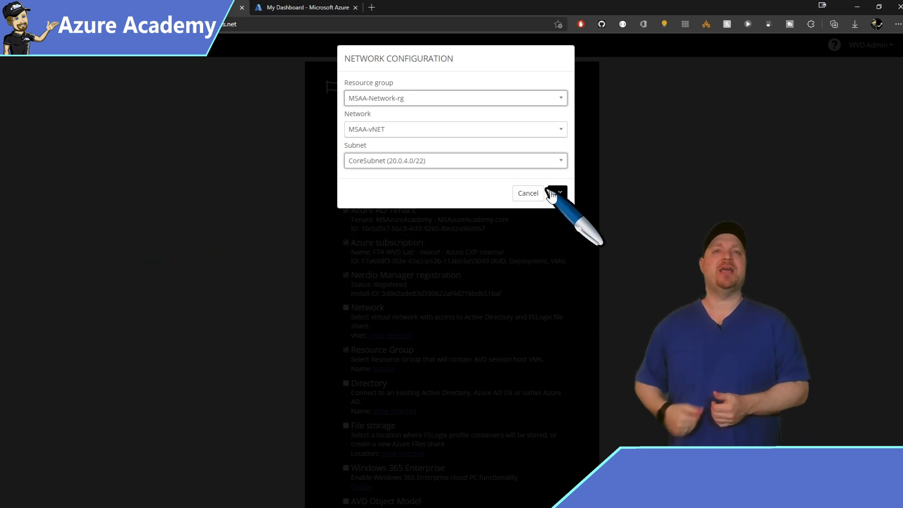
left_click(557, 193)
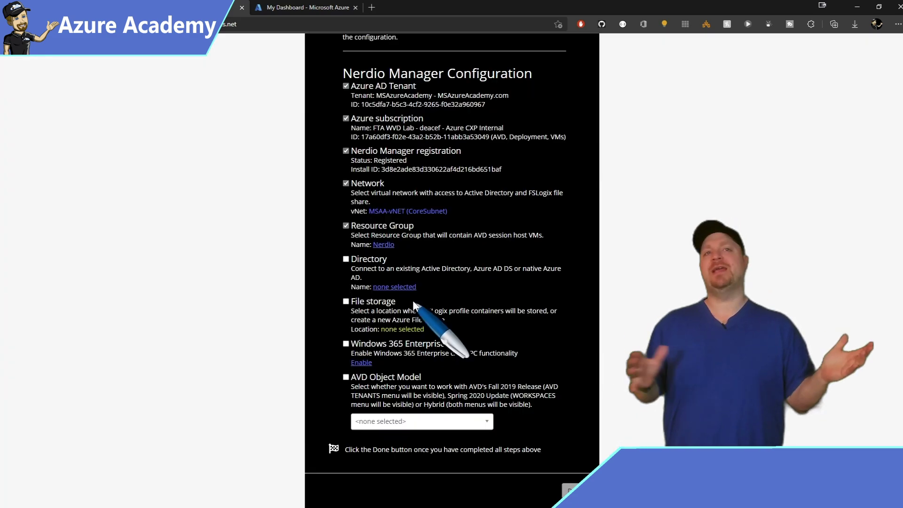
Set the directory connection to Active Directory and save the profile
left_click(393, 287)
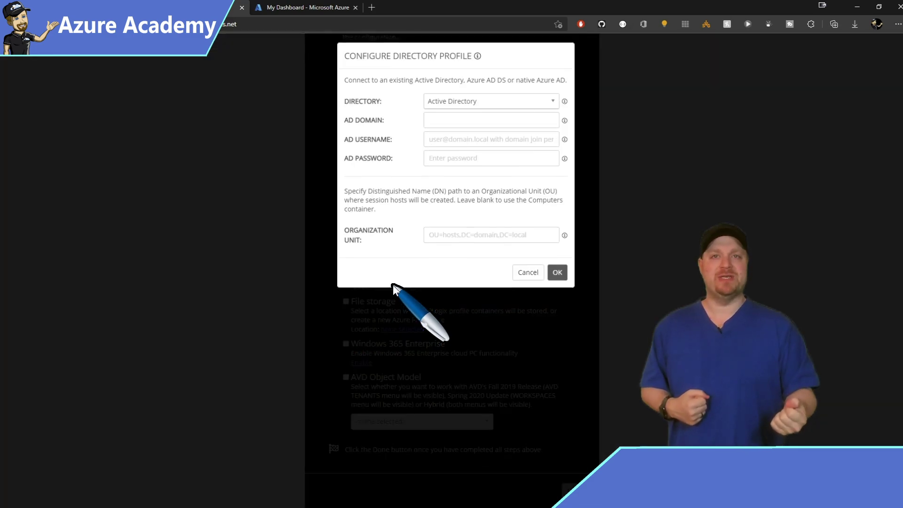
left_click(546, 110)
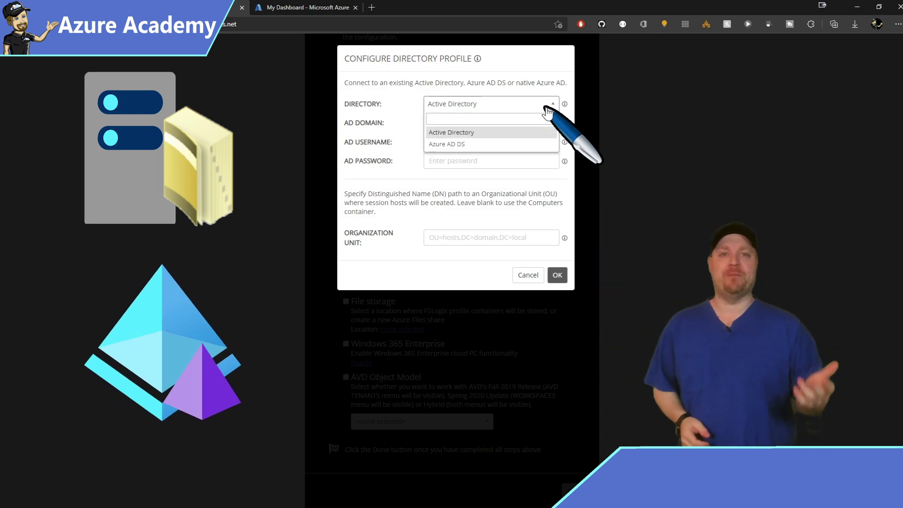
left_click(548, 109)
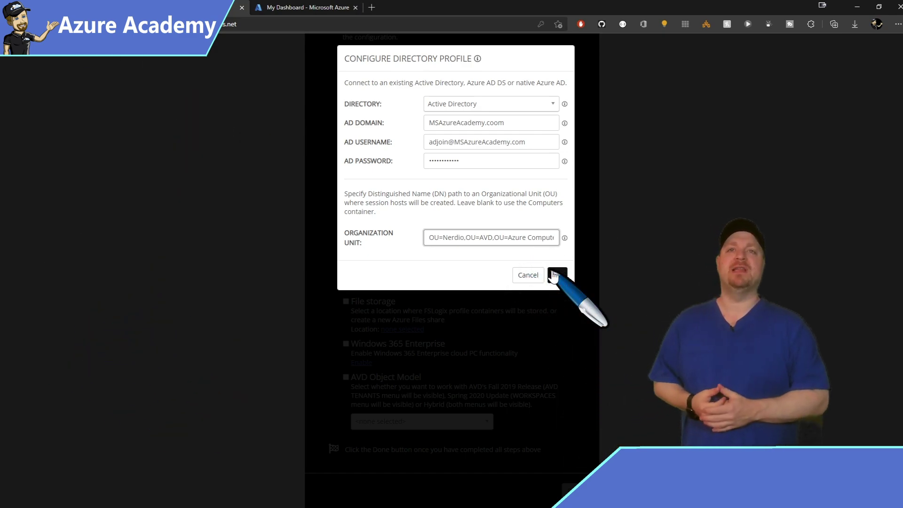
left_click(557, 277)
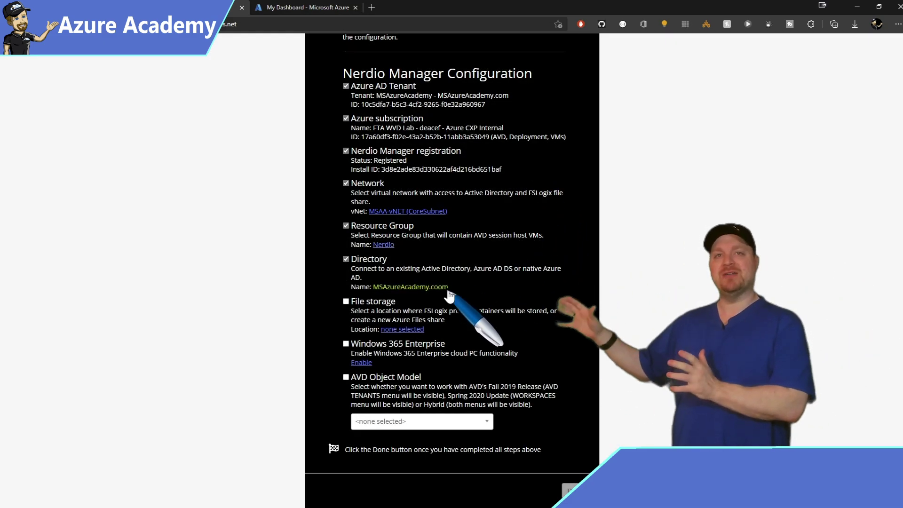
Enable Cloud Cache with FSLogix profile locations CorpShares\FSLogix and CorpShares\FSLogixWest
left_click(407, 330)
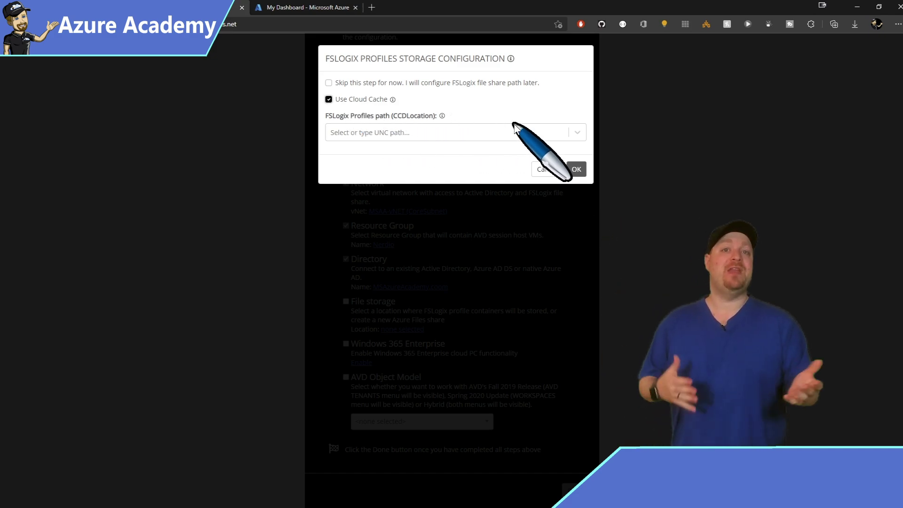
left_click(577, 132)
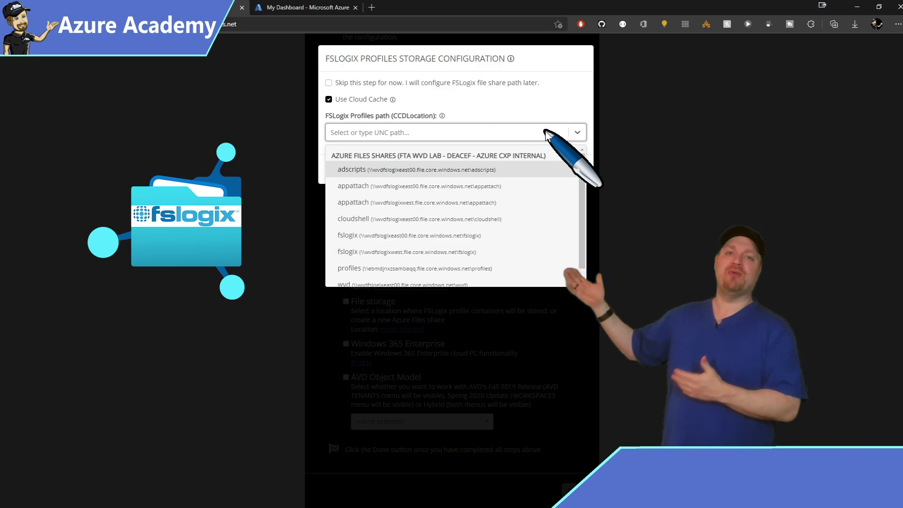
type("\\\\msazureacademy.com\\CorpShares\\FSLogix")
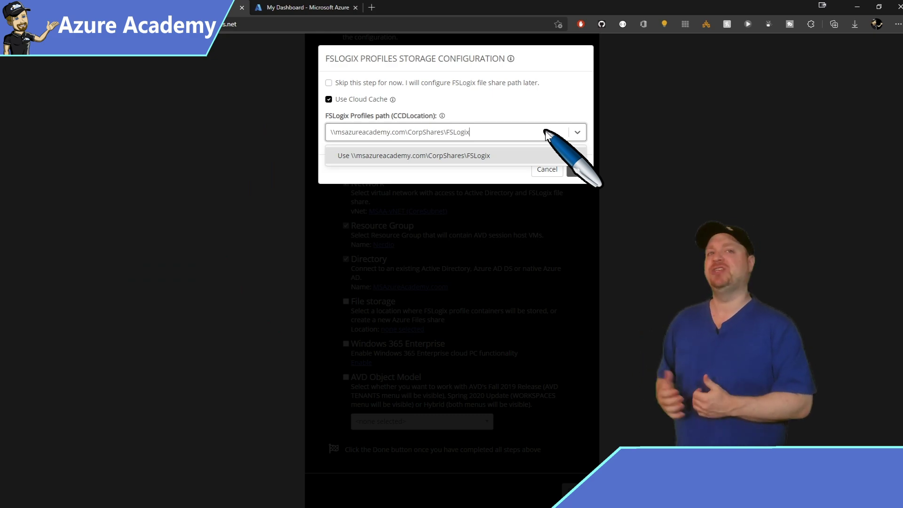
left_click(510, 154)
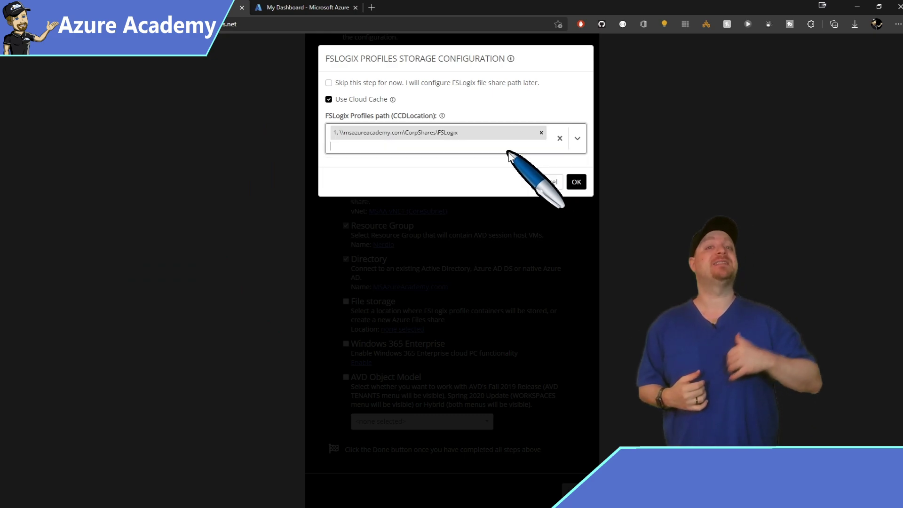
left_click(371, 148)
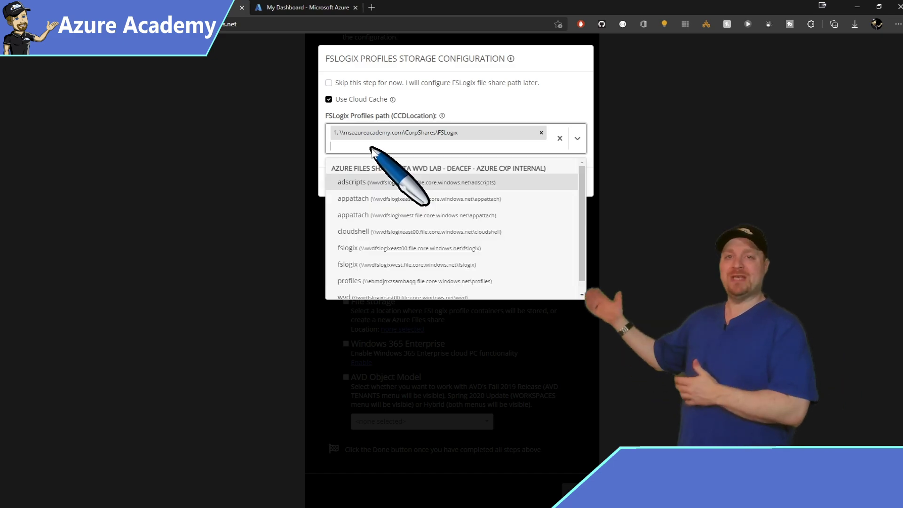
type("\\\\msazureacademy.com\\CorpShares\\FSLogixWest")
left_click(376, 167)
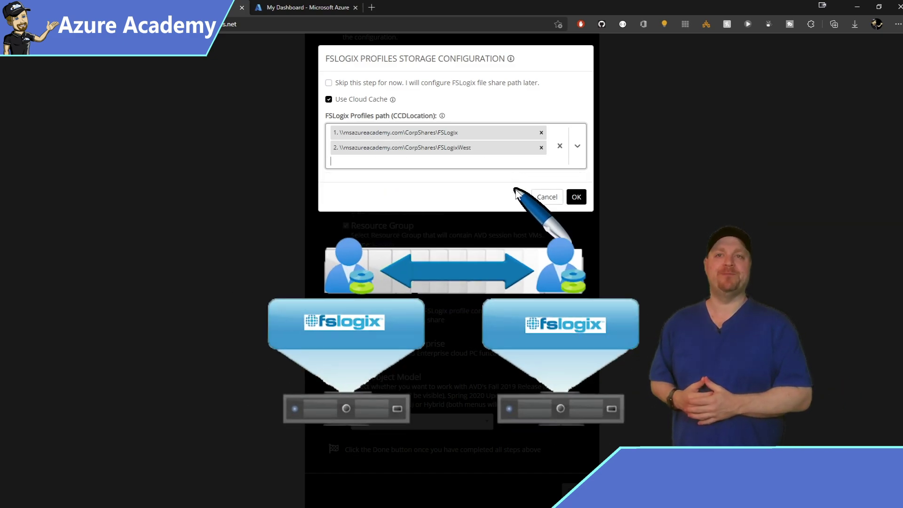
left_click(576, 197)
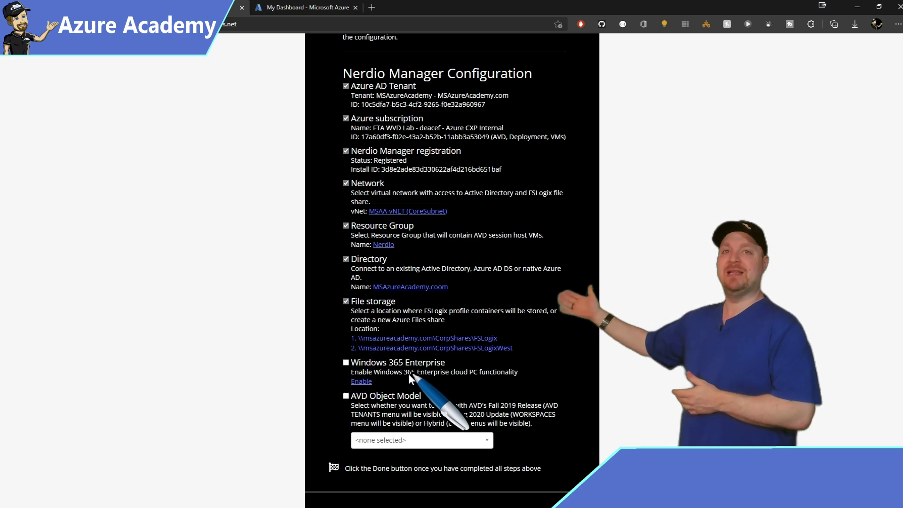
Enable Windows 365 Enterprise and accept the app's requested permissions
left_click(364, 380)
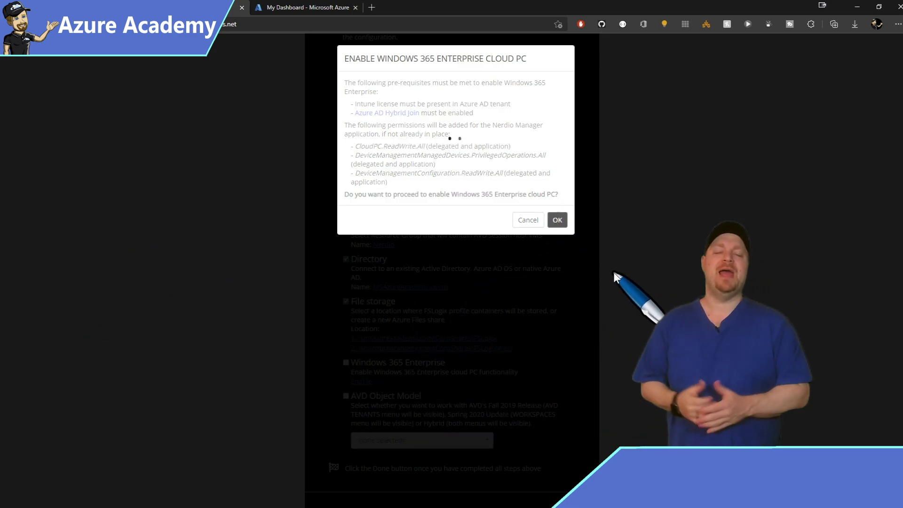
left_click(388, 219)
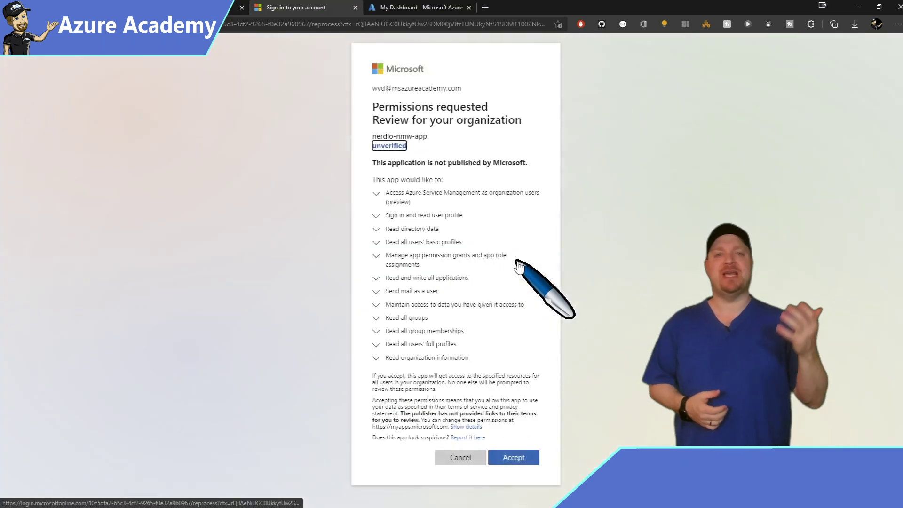
left_click(514, 457)
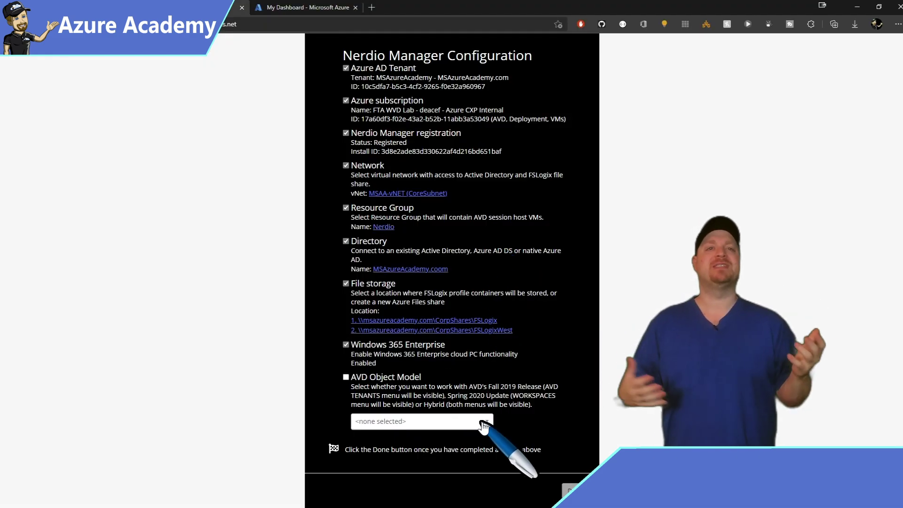
left_click(483, 422)
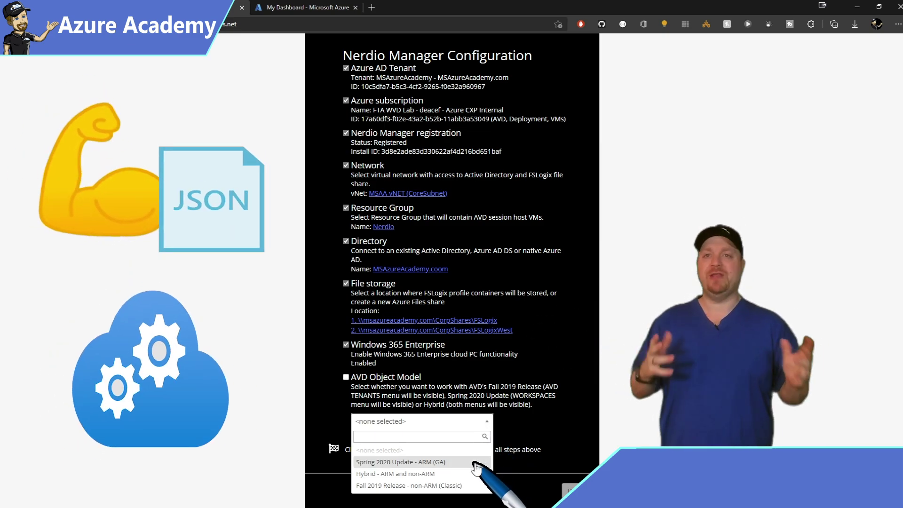
Choose 'Spring 2020 Update - ARM (GA)' as the AVD object model and confirm admin consent
left_click(451, 462)
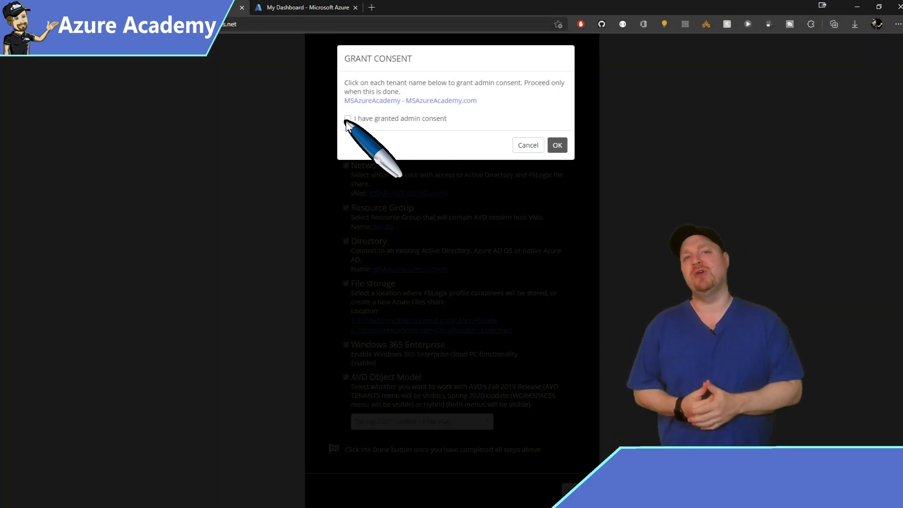
left_click(557, 145)
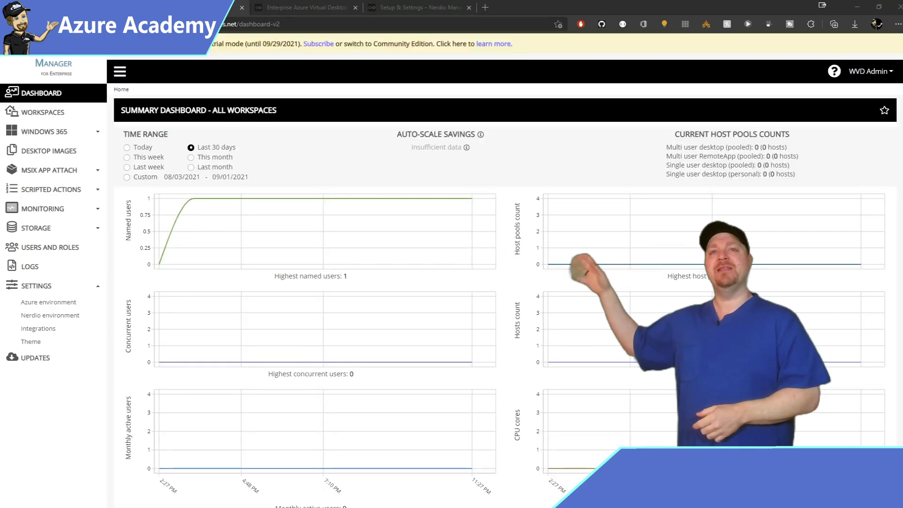
Start a Win11-Nerdio desktop image from the Windows 11 Enterprise Gen2 multi-session Azure image
left_click(54, 158)
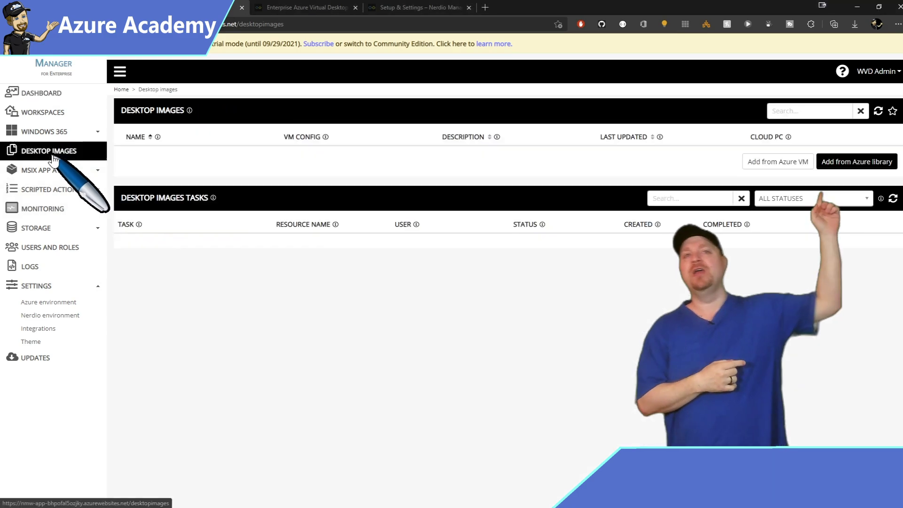
left_click(858, 165)
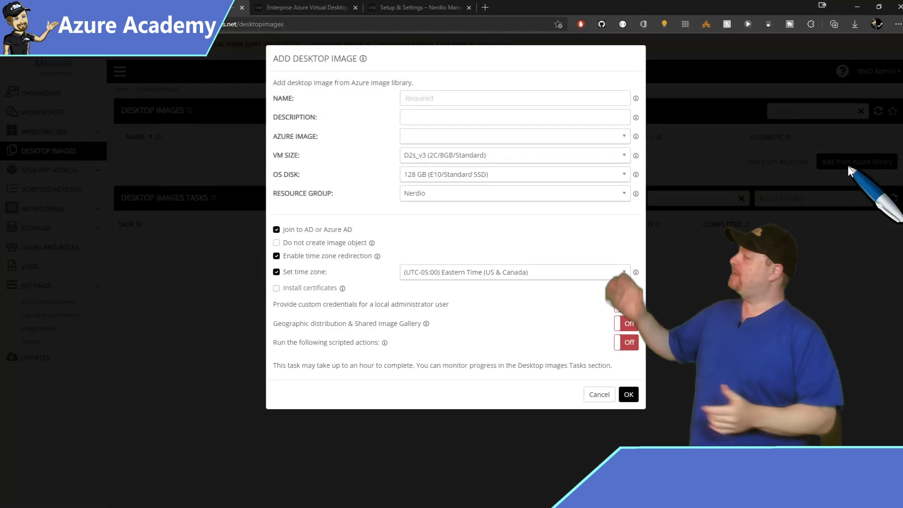
left_click(618, 98)
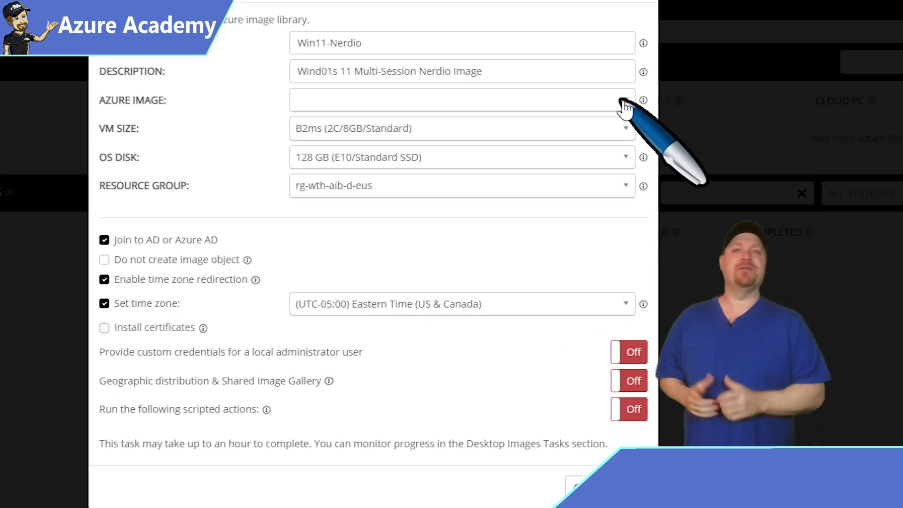
left_click(623, 102)
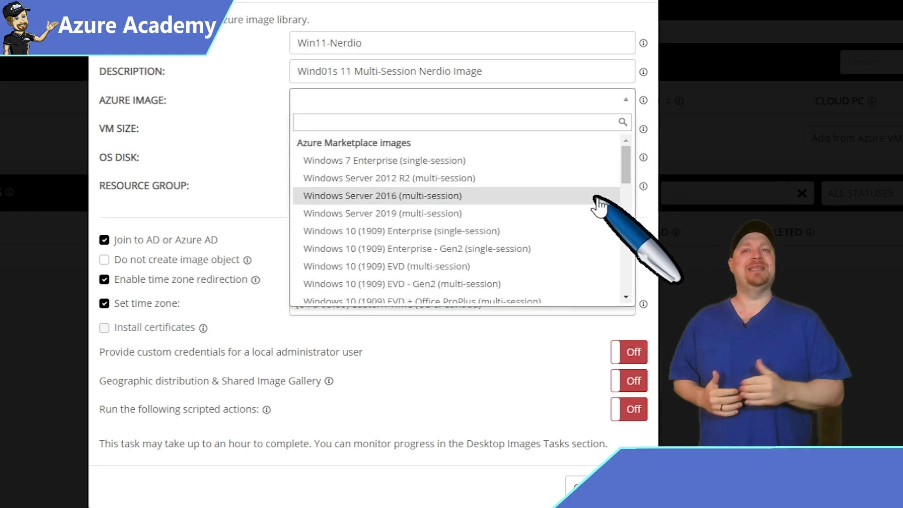
scroll(597, 200, "down", 1)
scroll(598, 203, "down", 10)
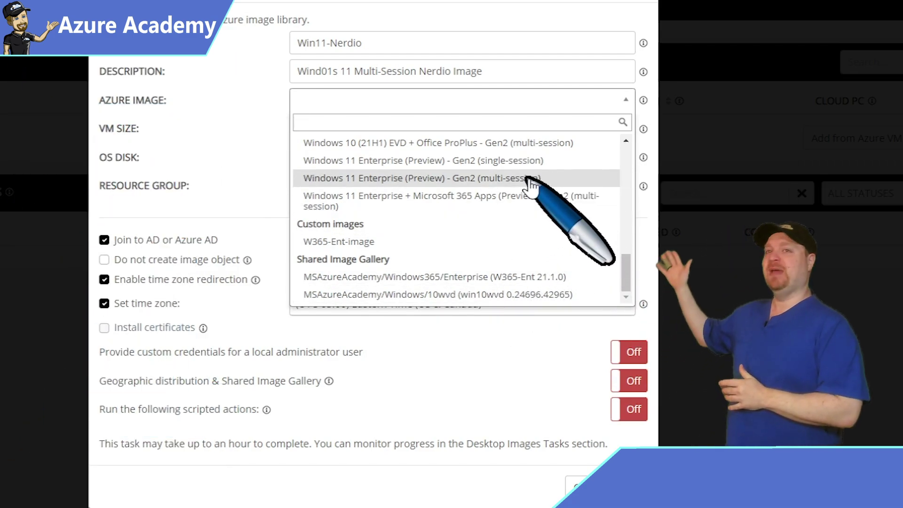
left_click(534, 179)
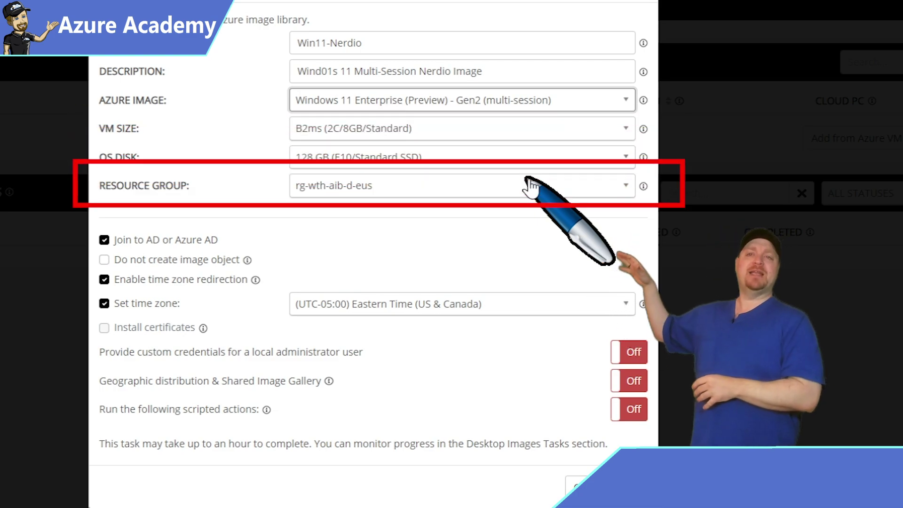
Use resource group rg-wth-aib-d-eus and enable local admin credentials and geographic distribution
left_click(625, 194)
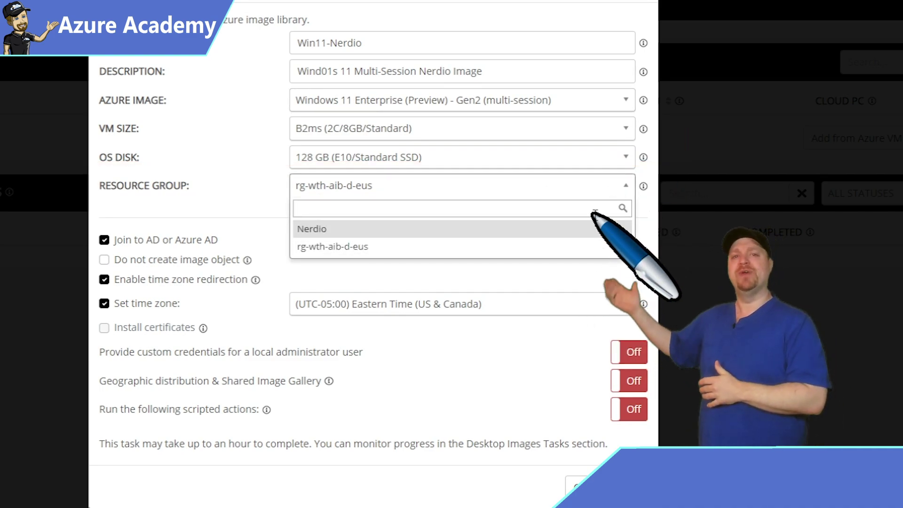
left_click(585, 251)
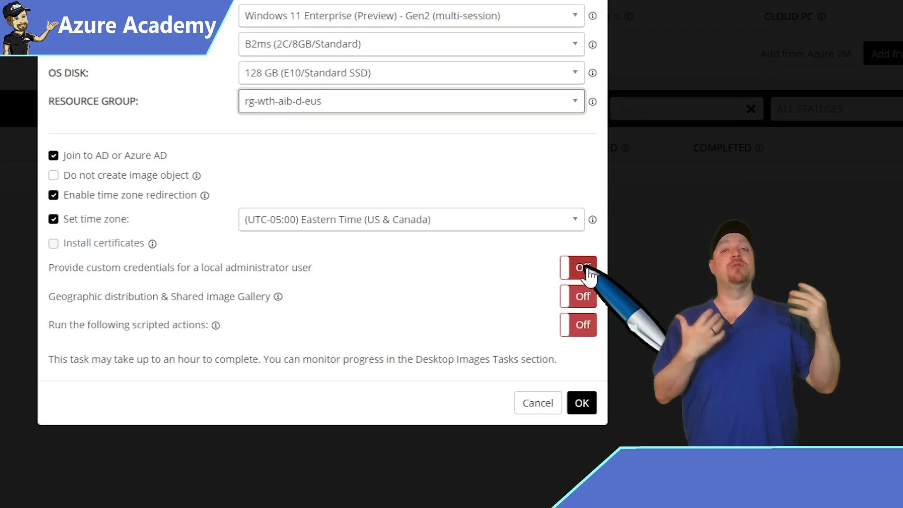
left_click(633, 352)
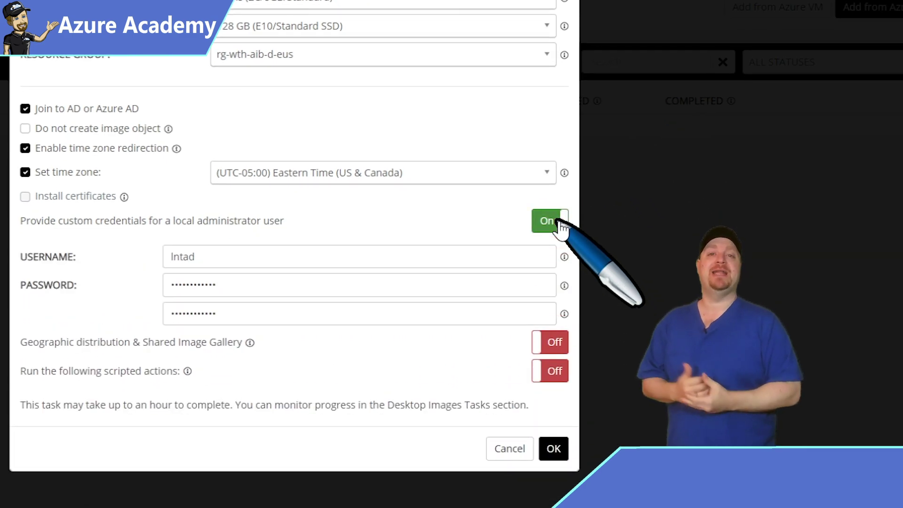
left_click(553, 352)
scroll(556, 348, "down", 1)
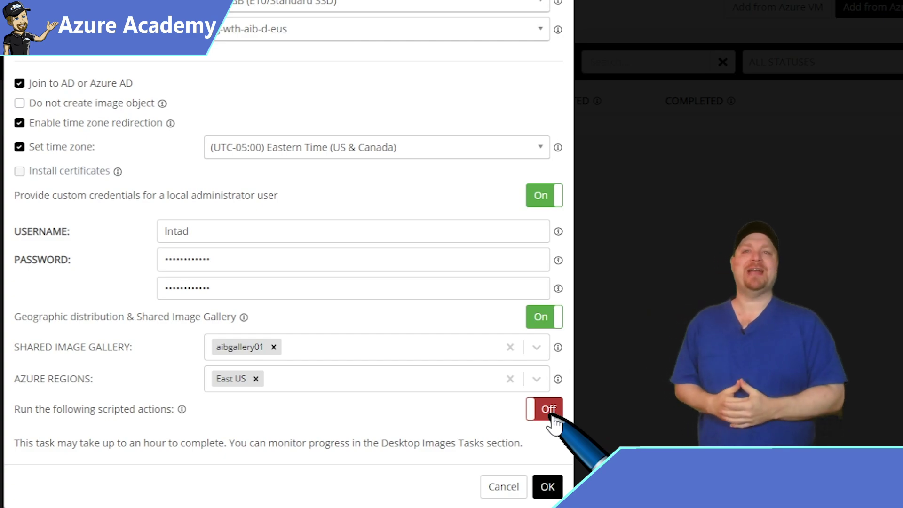
Enable scripted actions and filter Windows scripts by 'instal' to find the install scripts
left_click(549, 413)
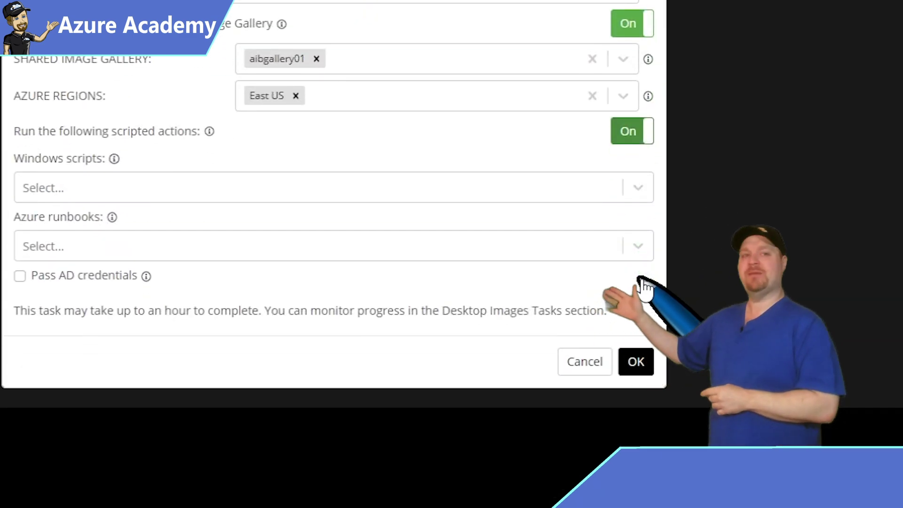
left_click(542, 189)
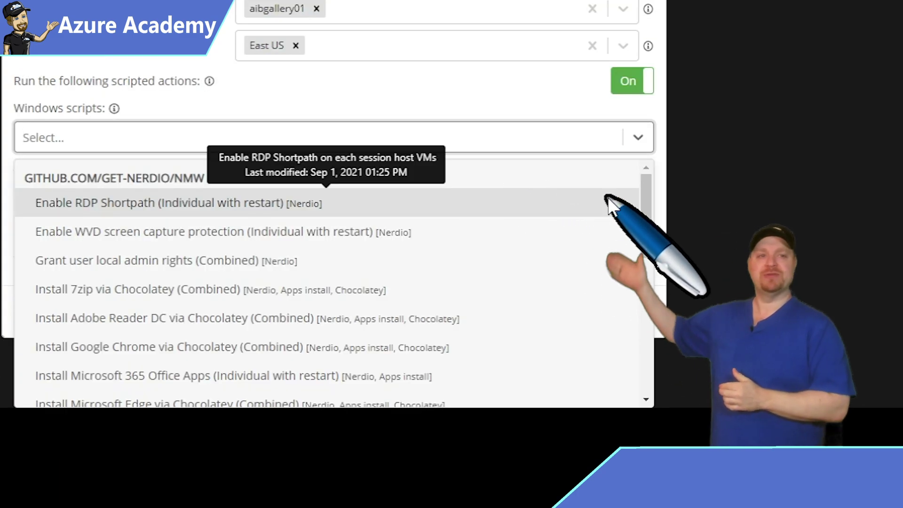
scroll(607, 197, "down", 1)
scroll(607, 196, "down", 17)
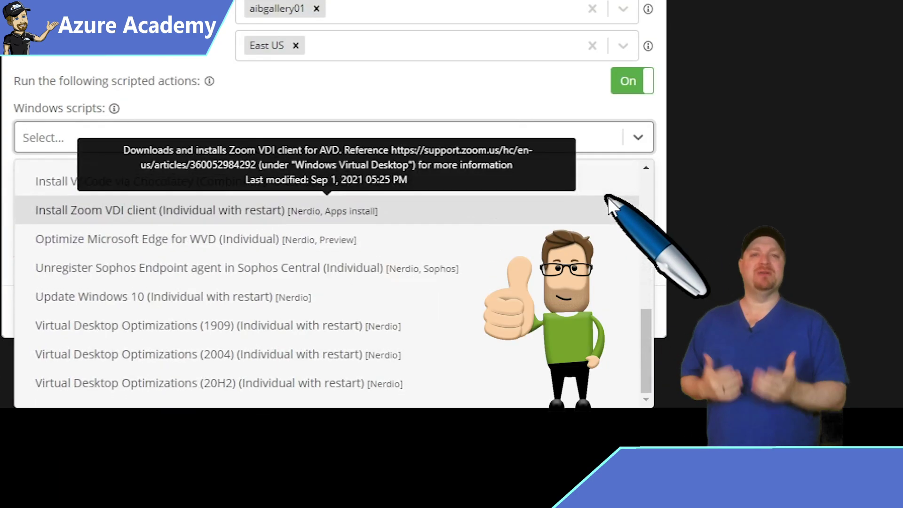
scroll(612, 199, "up", 17)
scroll(686, 201, "up", 5)
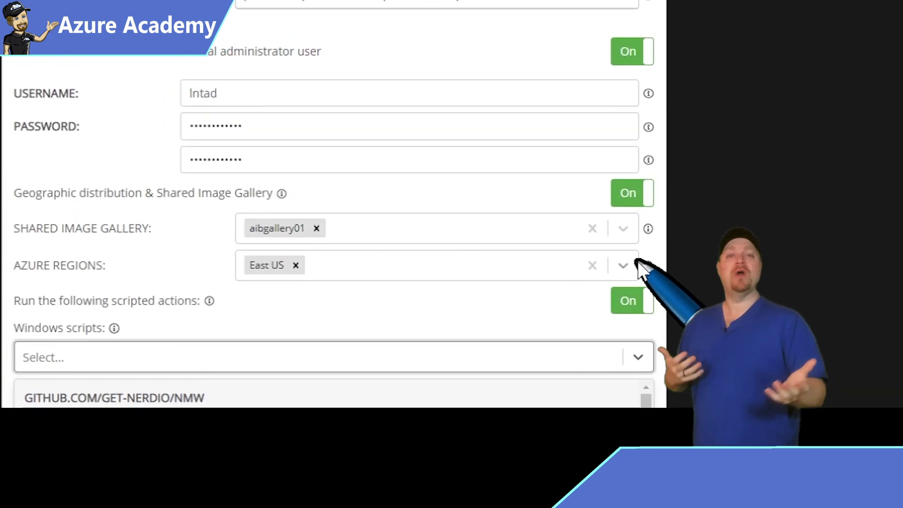
scroll(642, 259, "down", 5)
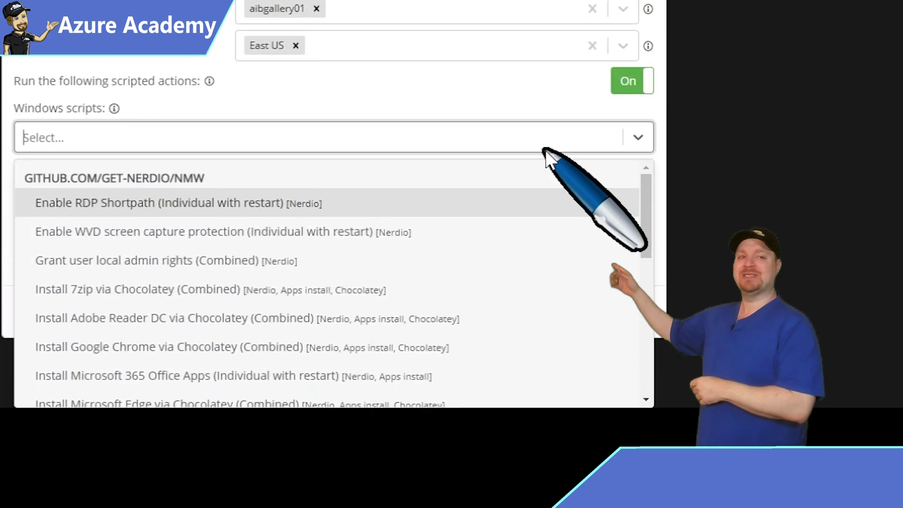
type("install")
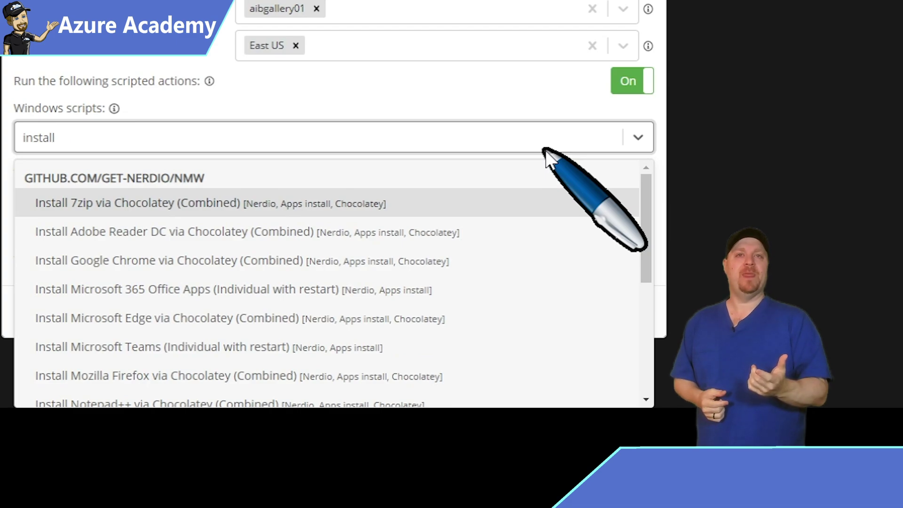
mouse_move(482, 237)
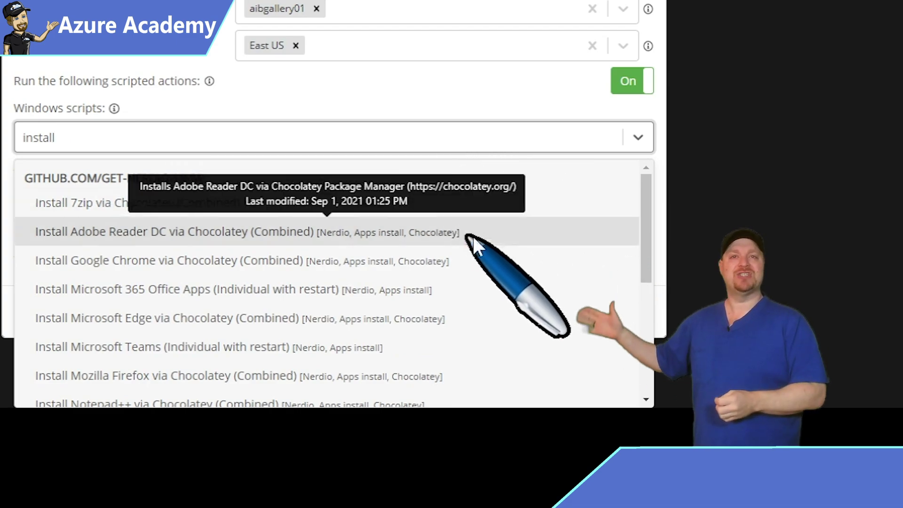
scroll(484, 238, "down", 3)
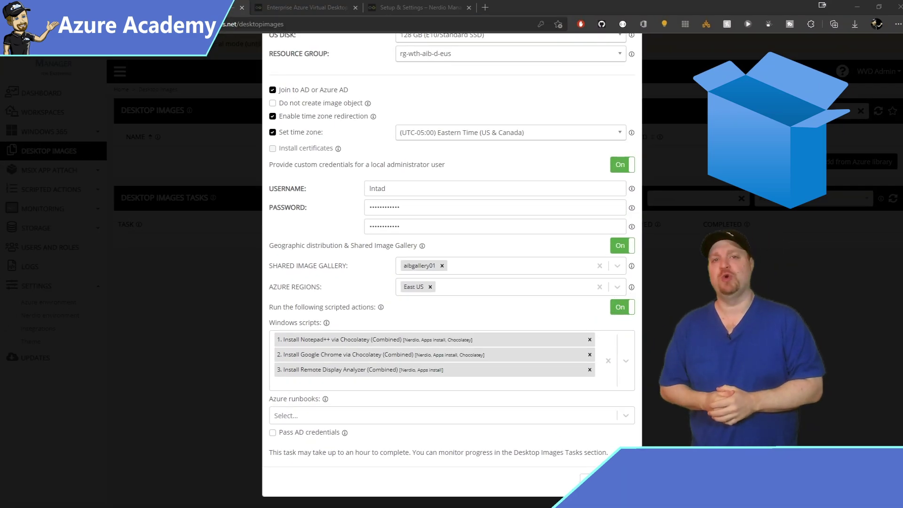
Open the action dropdown beside Power on for the Win11-Nerdio image
left_click(275, 383)
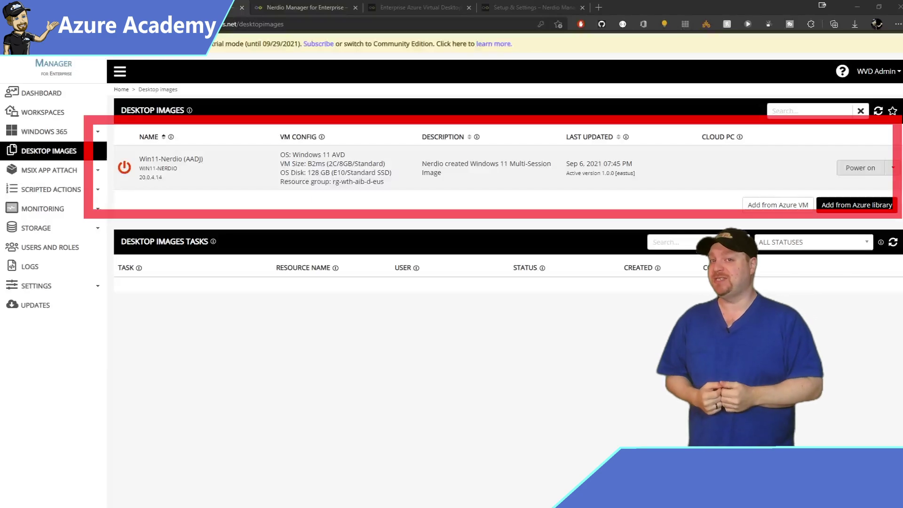
left_click(894, 169)
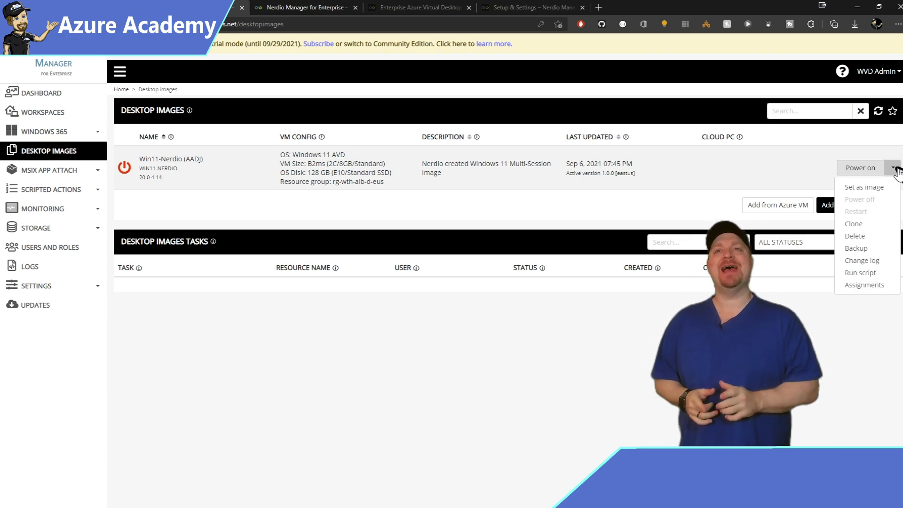
Start Set as image for Win11-Nerdio, leave scripted actions off, and turn scheduling on
left_click(875, 188)
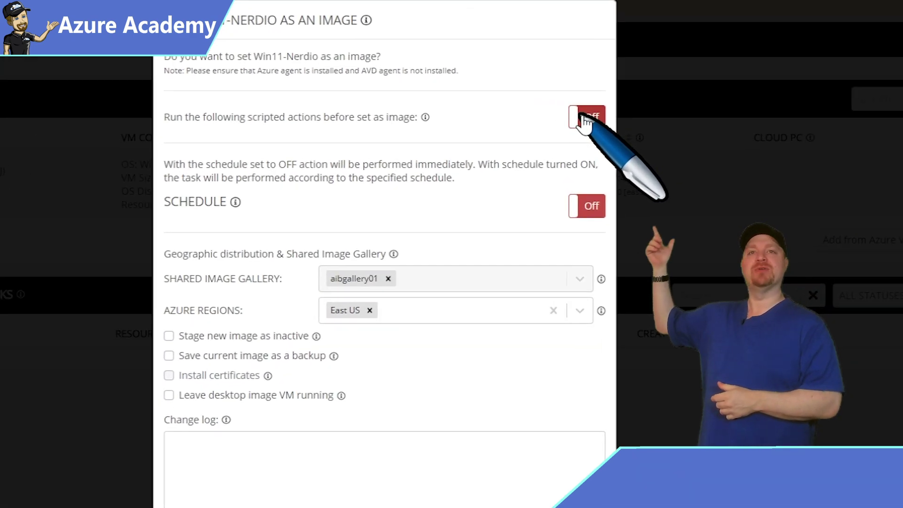
left_click(591, 123)
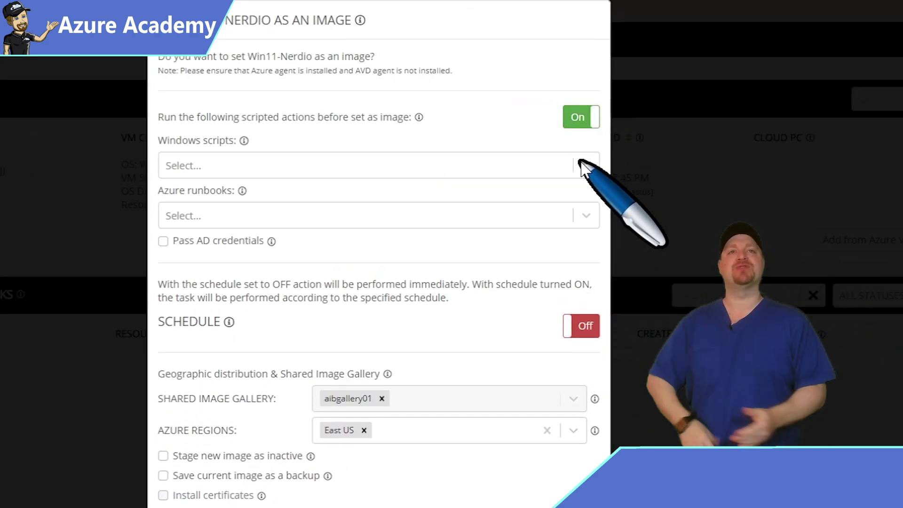
left_click(586, 118)
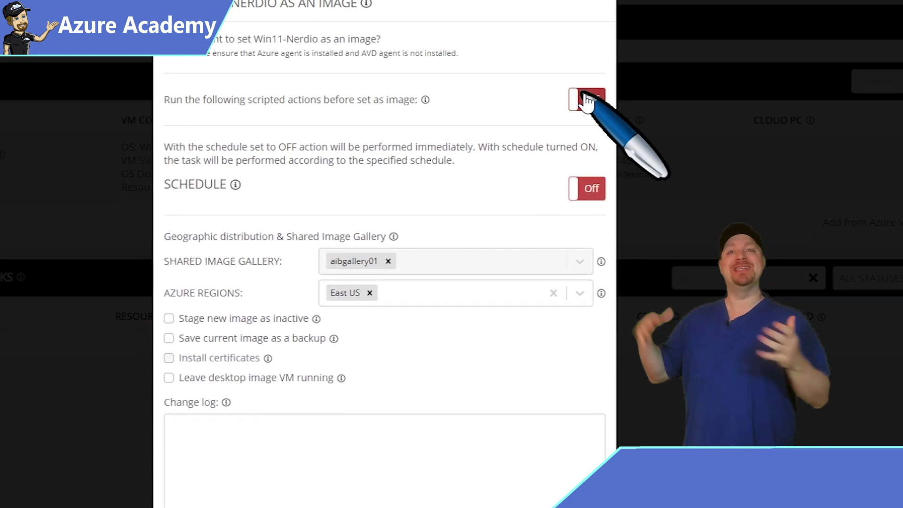
left_click(587, 60)
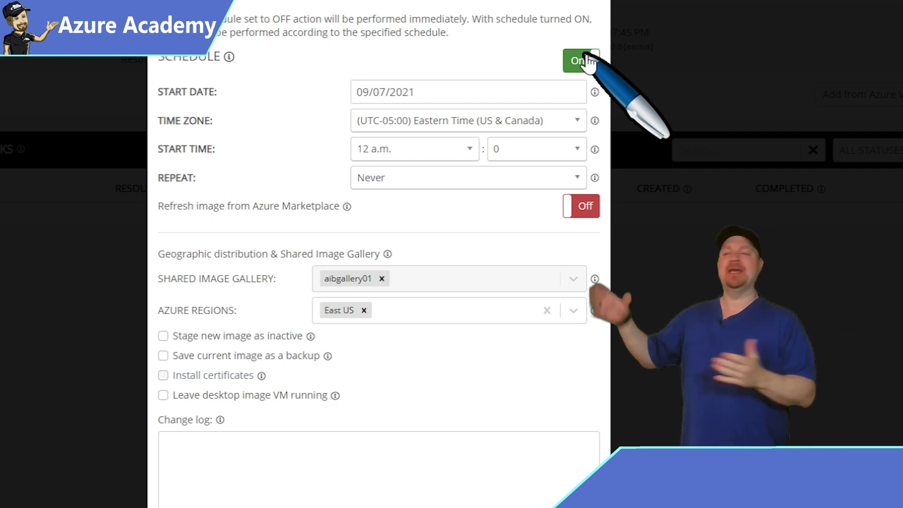
Schedule the job from September 16, repeating monthly on the second Thursday
left_click(383, 92)
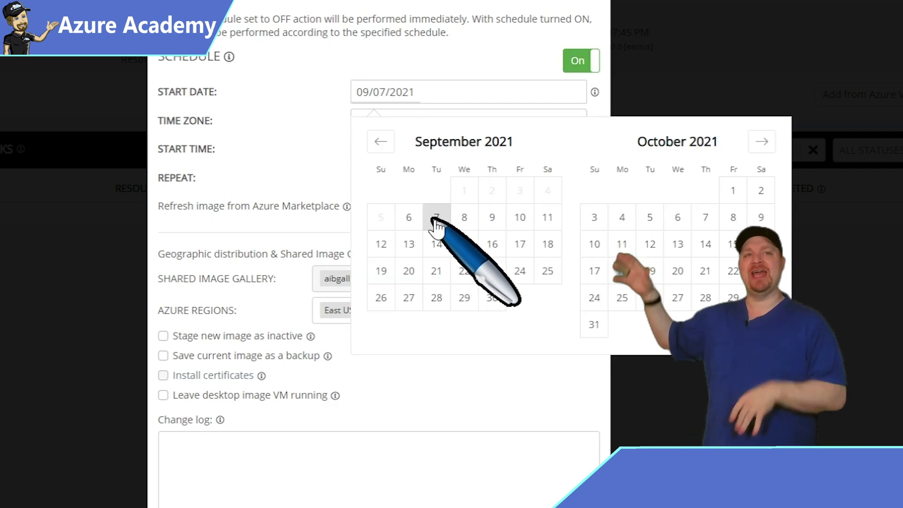
left_click(492, 246)
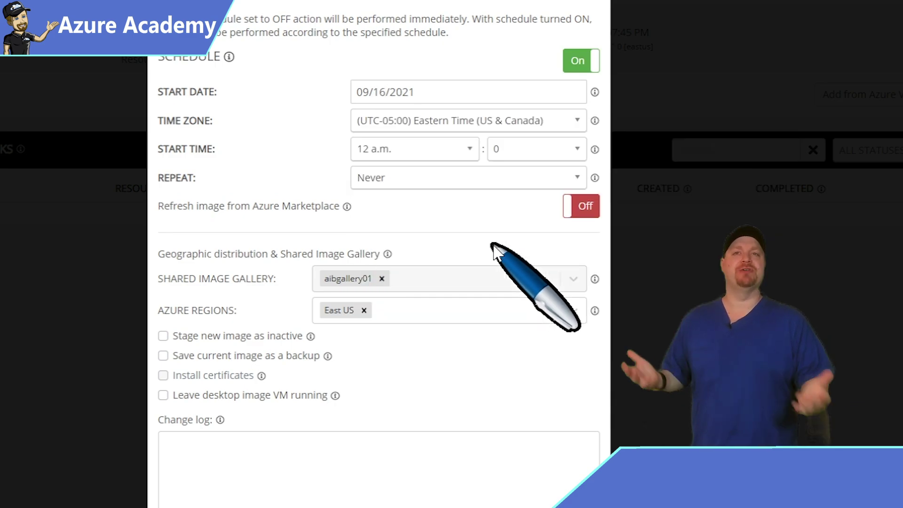
left_click(453, 182)
left_click(390, 254)
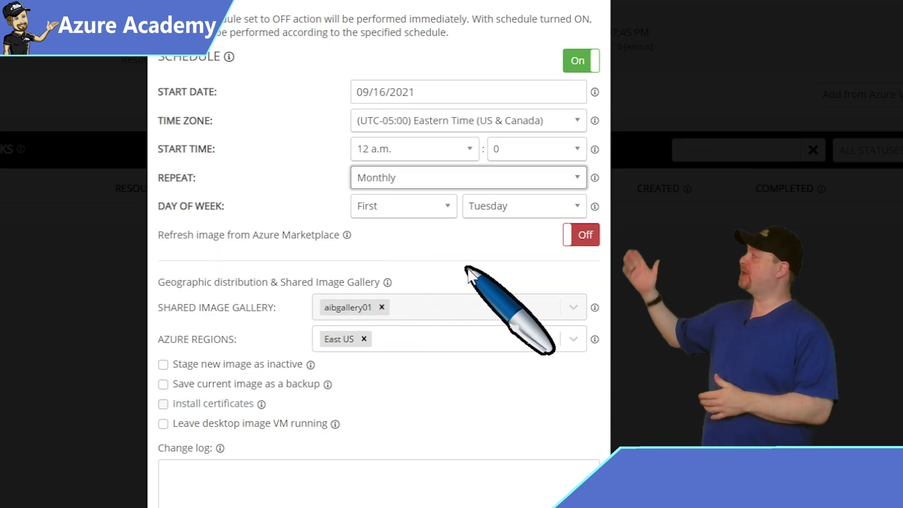
left_click(442, 209)
left_click(395, 248)
left_click(572, 207)
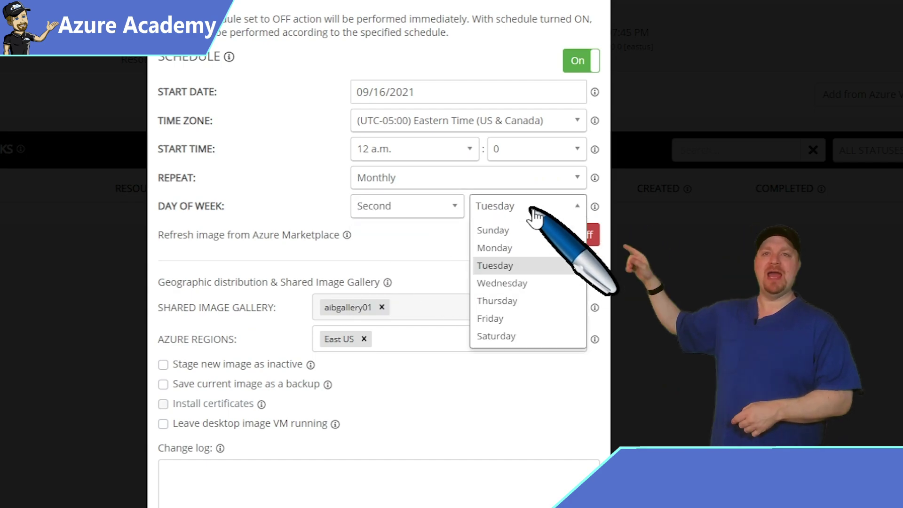
left_click(517, 301)
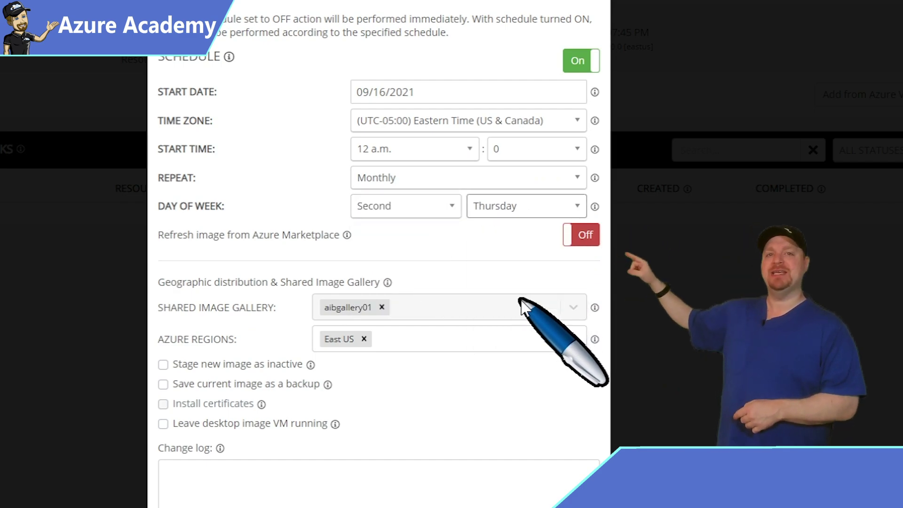
Refresh from Azure Marketplace using Windows 11 Enterprise (Preview) Gen2 multi-session, leaving Join to AD unchecked
left_click(583, 235)
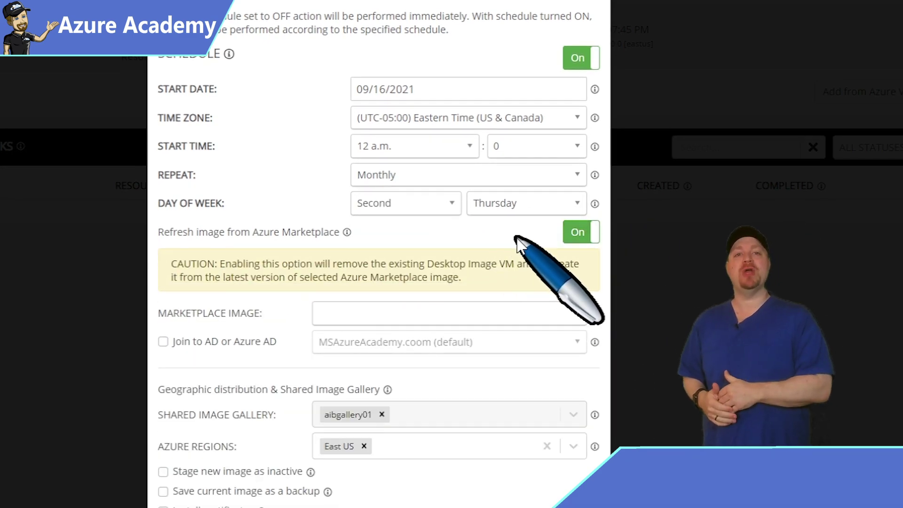
scroll(518, 235, "down", 5)
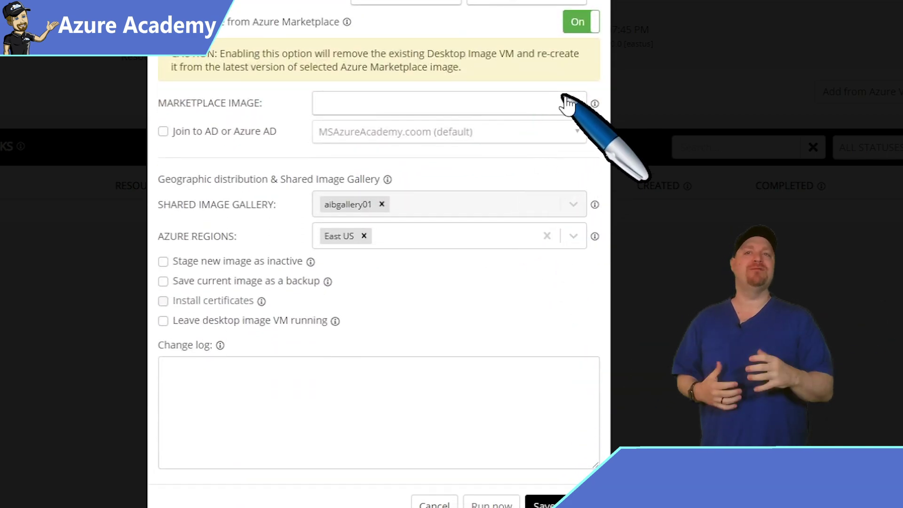
left_click(566, 103)
scroll(508, 162, "down", 5)
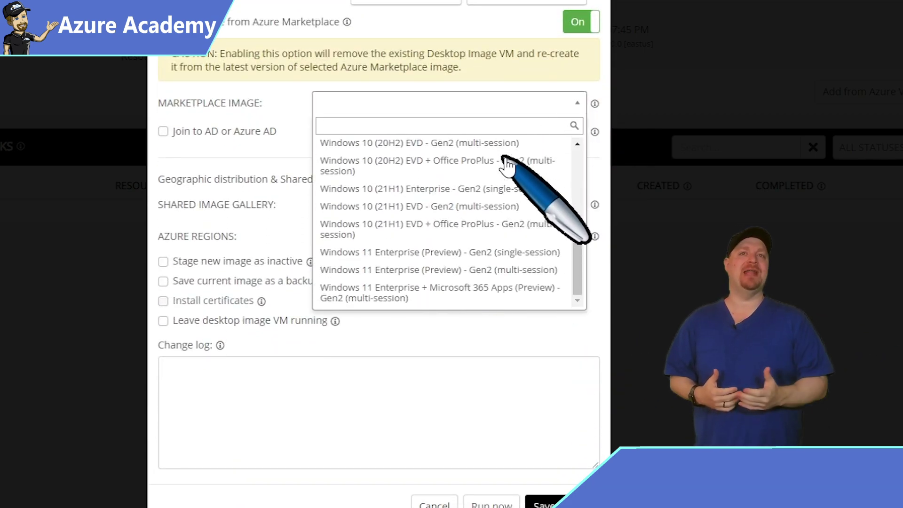
left_click(532, 270)
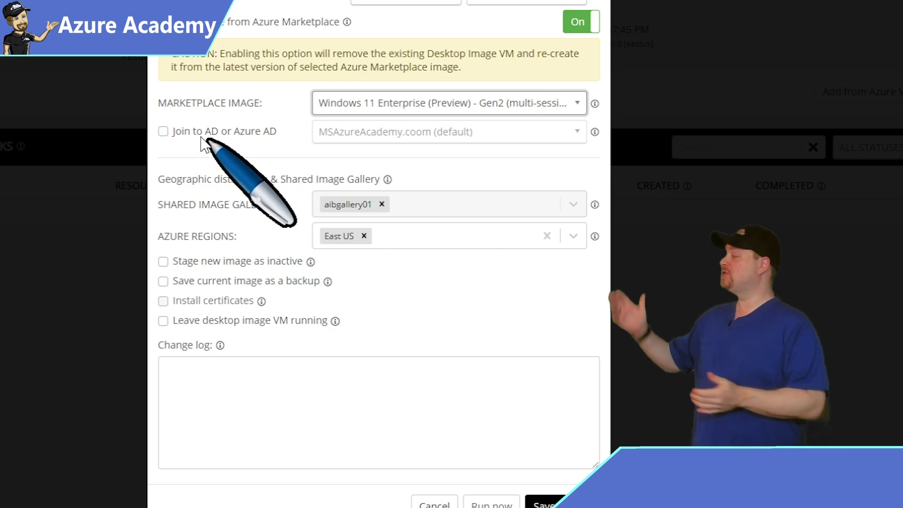
left_click(163, 131)
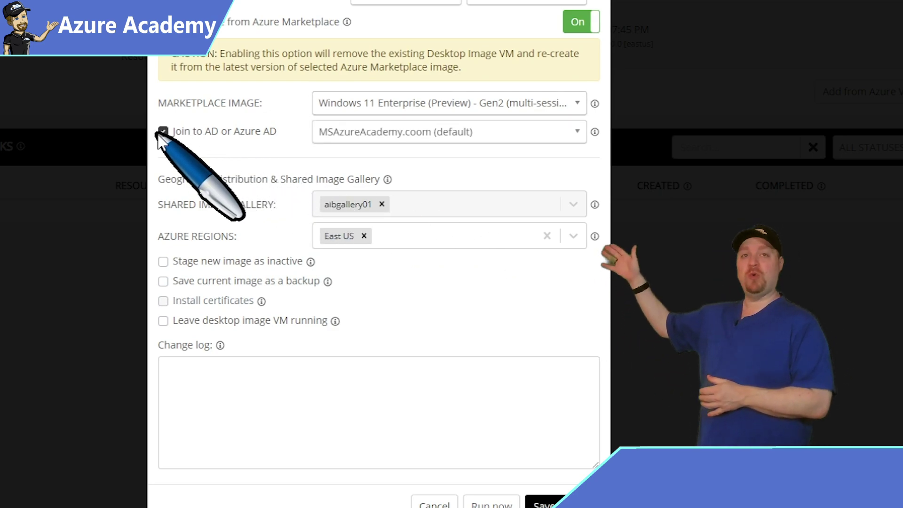
left_click(579, 140)
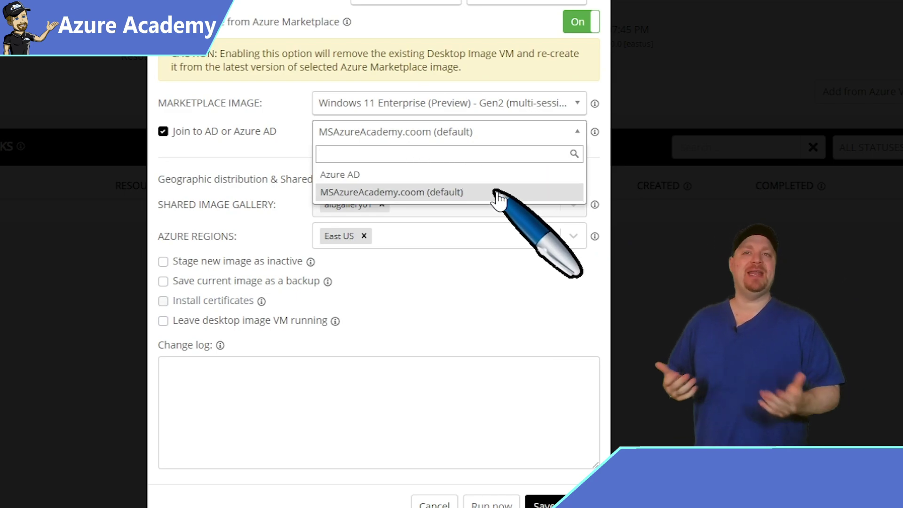
left_click(230, 132)
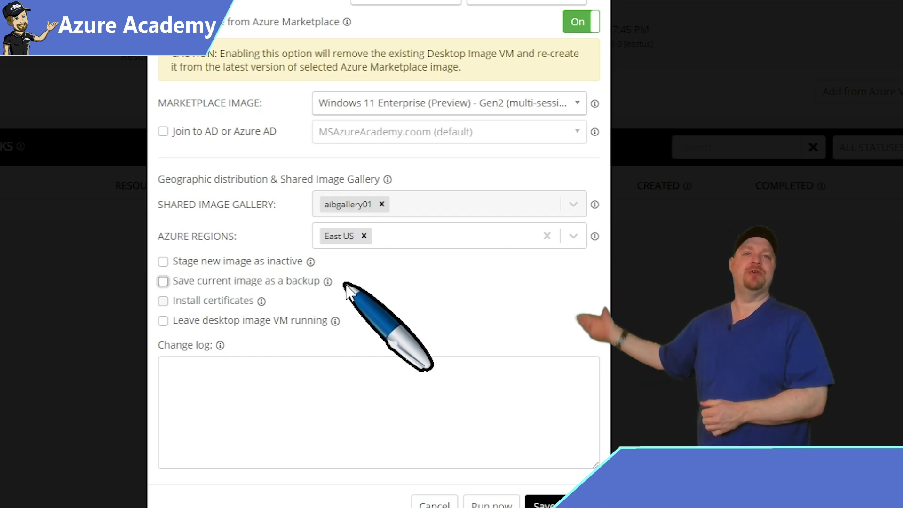
Begin writing a note in the Change log box
left_click(360, 379)
type("M")
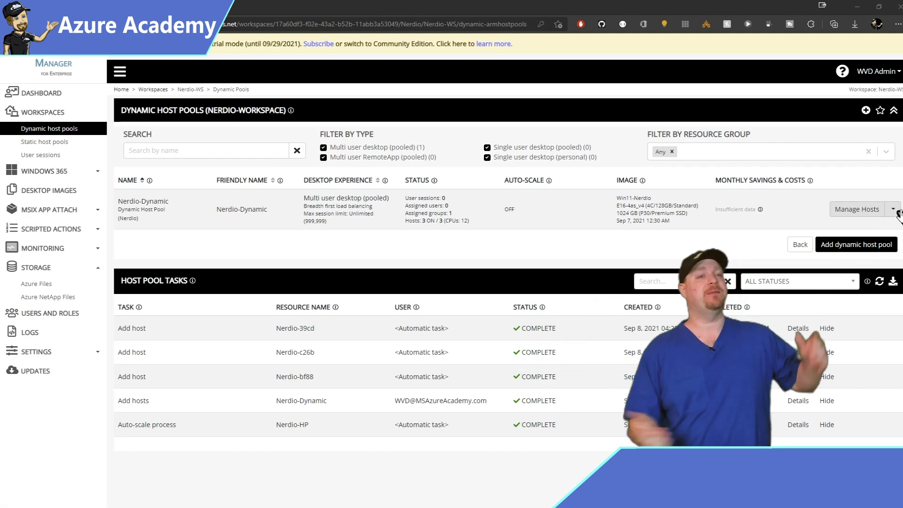
left_click(894, 211)
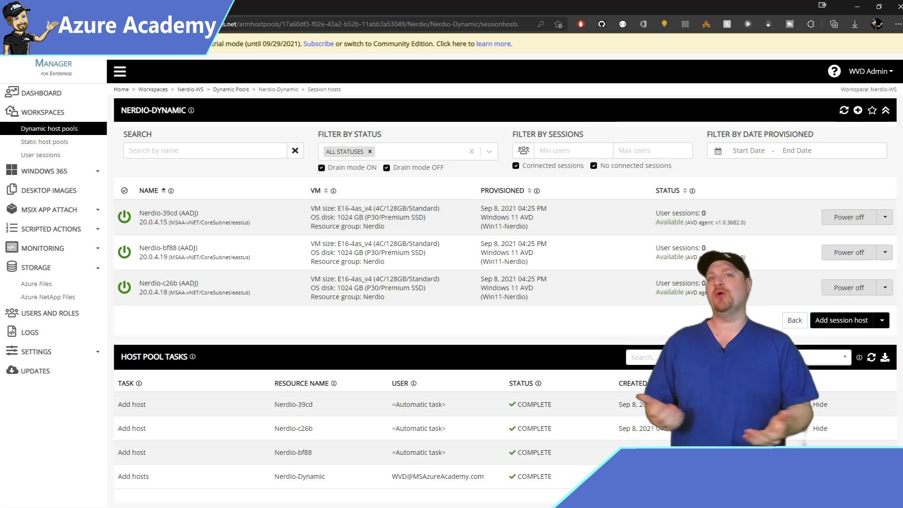
scroll(504, 283, "down", 1)
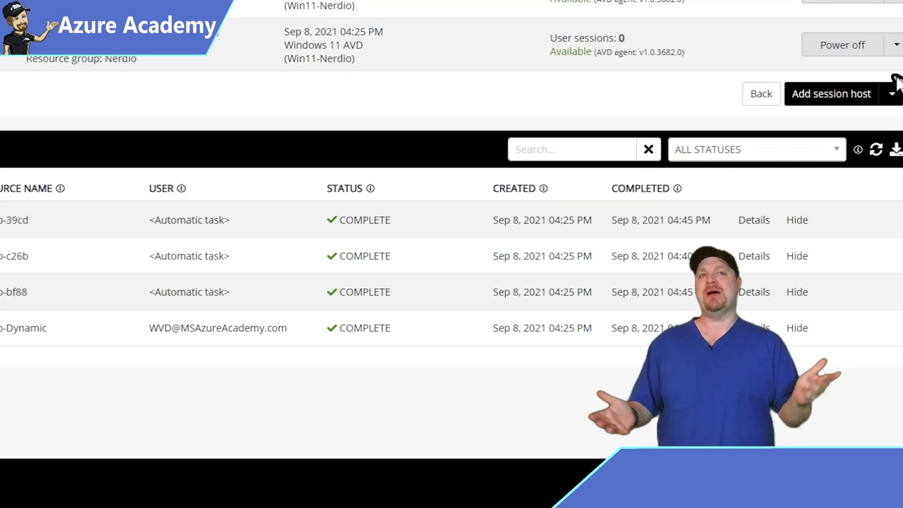
Start Resize/Re-image all hosts for Nerdio-Dynamic with VM size B2ms (2C/8GB/Standard)
left_click(894, 96)
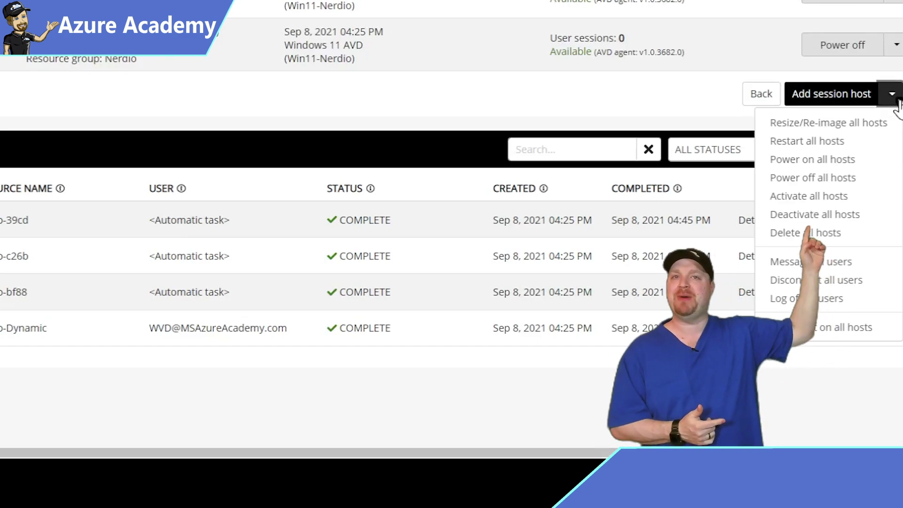
left_click(839, 125)
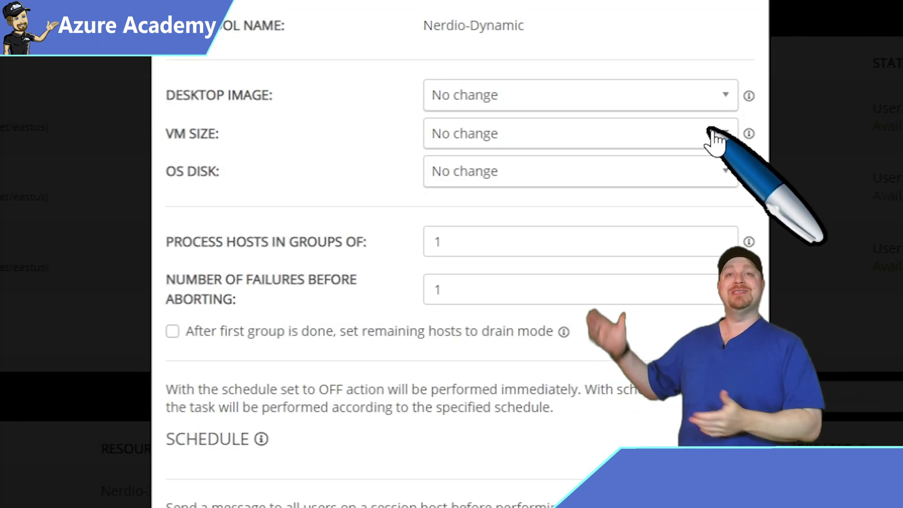
left_click(714, 137)
type("b")
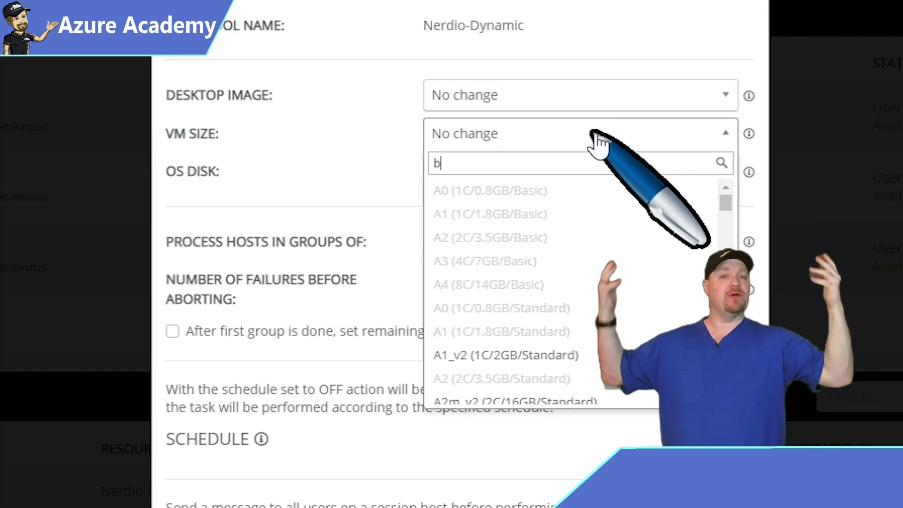
type("2ms")
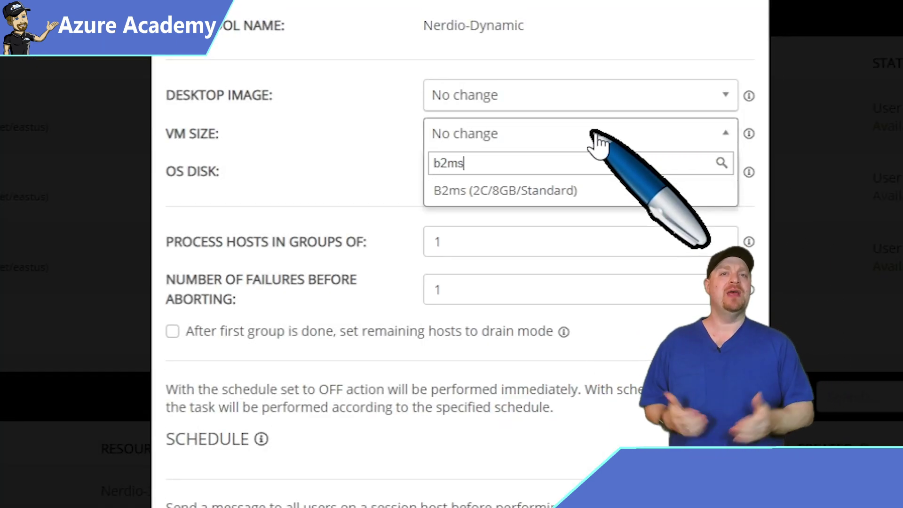
left_click(567, 190)
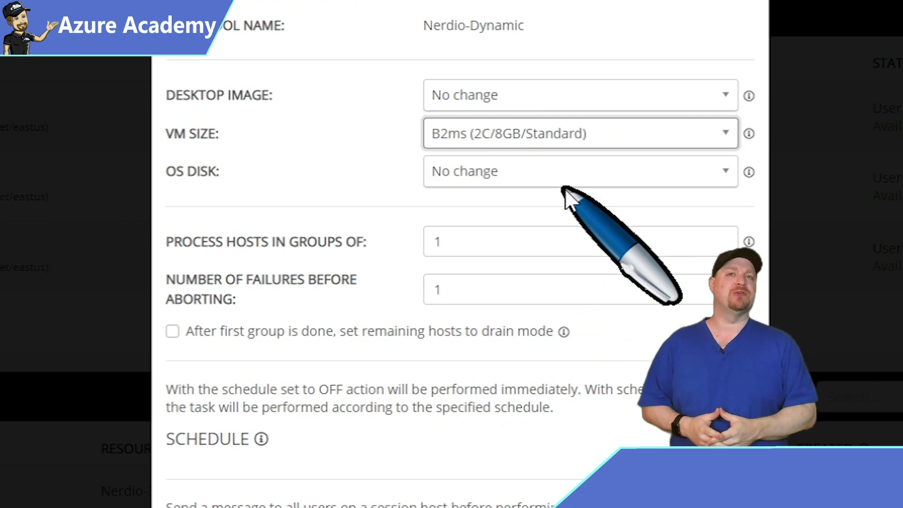
left_click(630, 168)
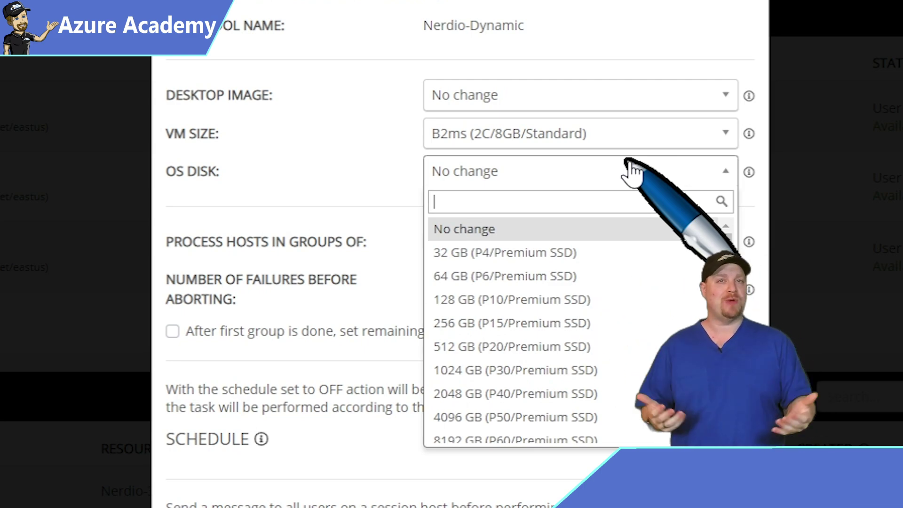
Use a 128 GB Premium SSD OS disk, groups of 2 hosts, and drain mode
left_click(749, 172)
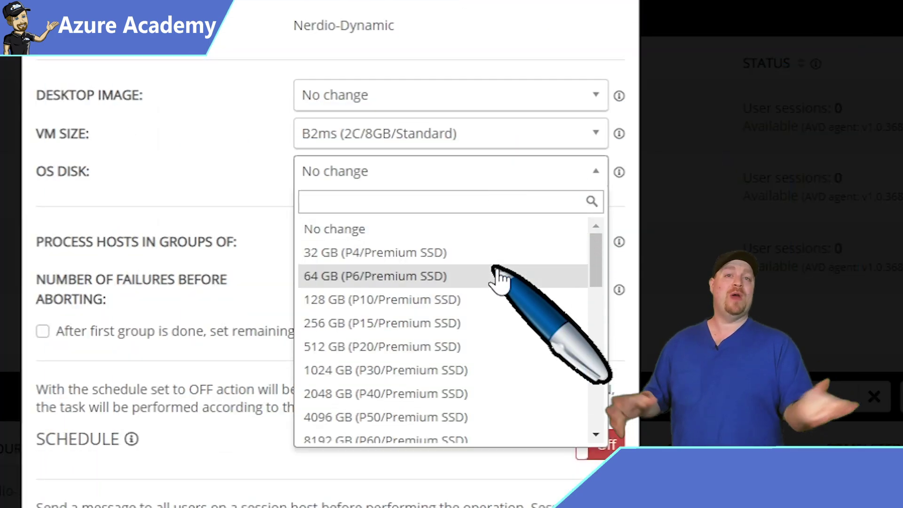
left_click(447, 292)
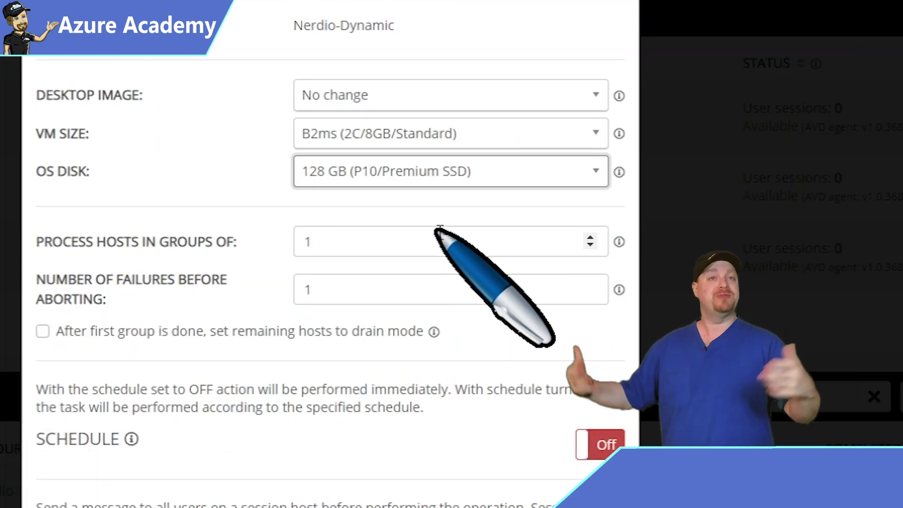
double_click(309, 241)
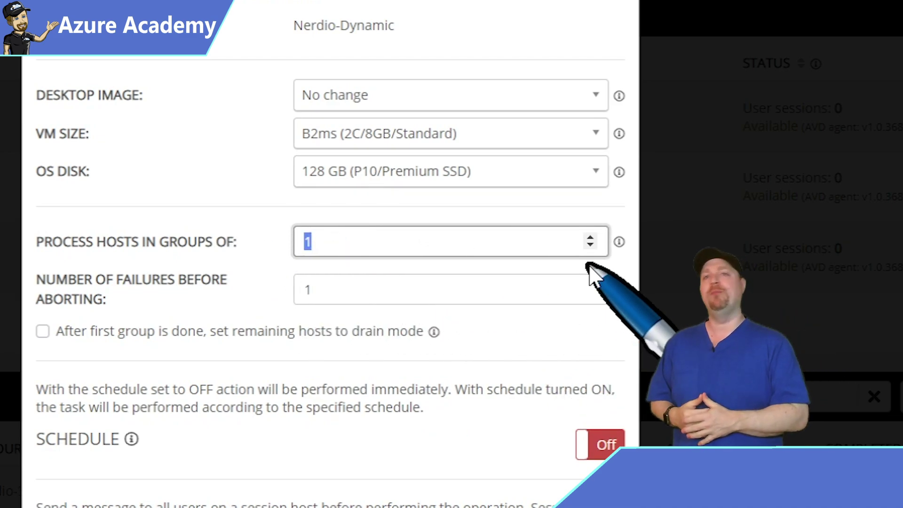
type("2")
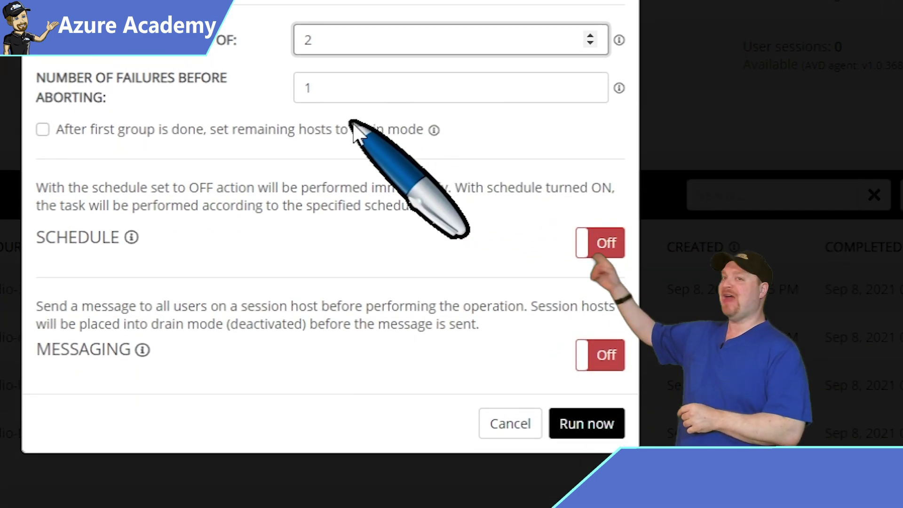
left_click(344, 328)
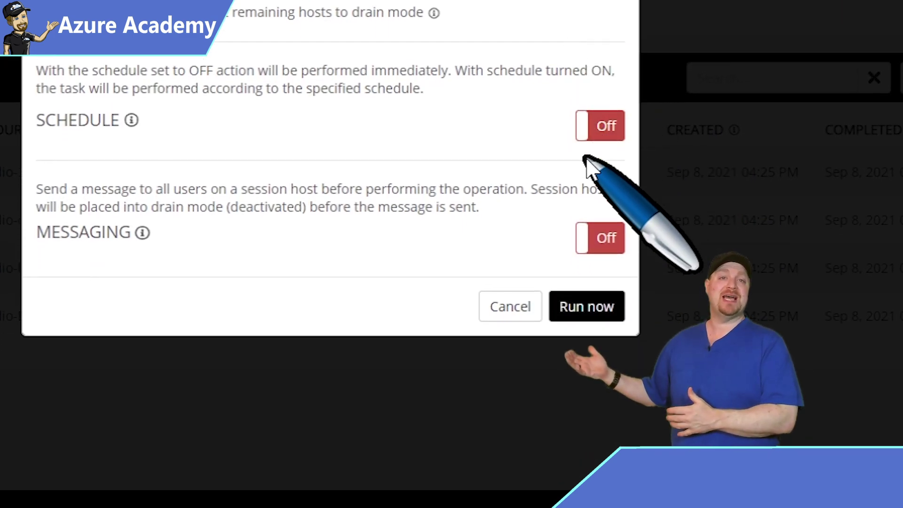
Leave scheduling off and warn users with messaging on a 5-minute delay
left_click(594, 127)
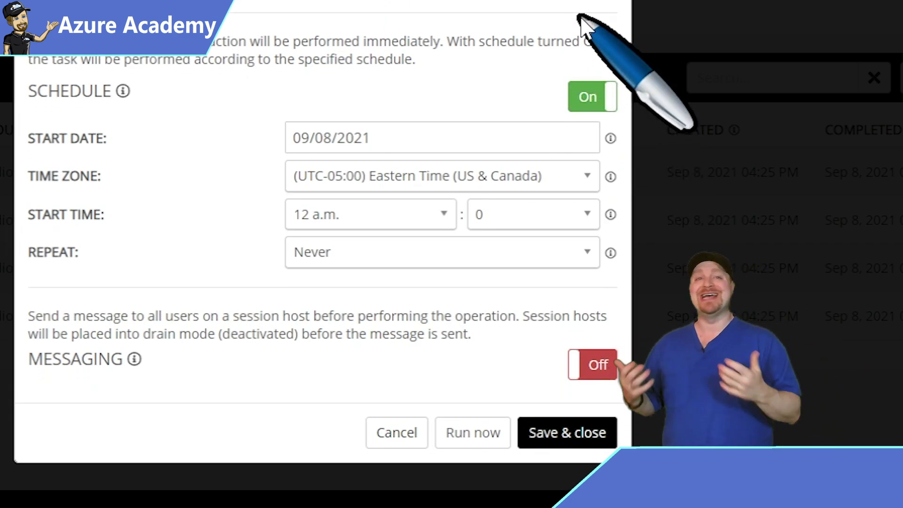
left_click(584, 97)
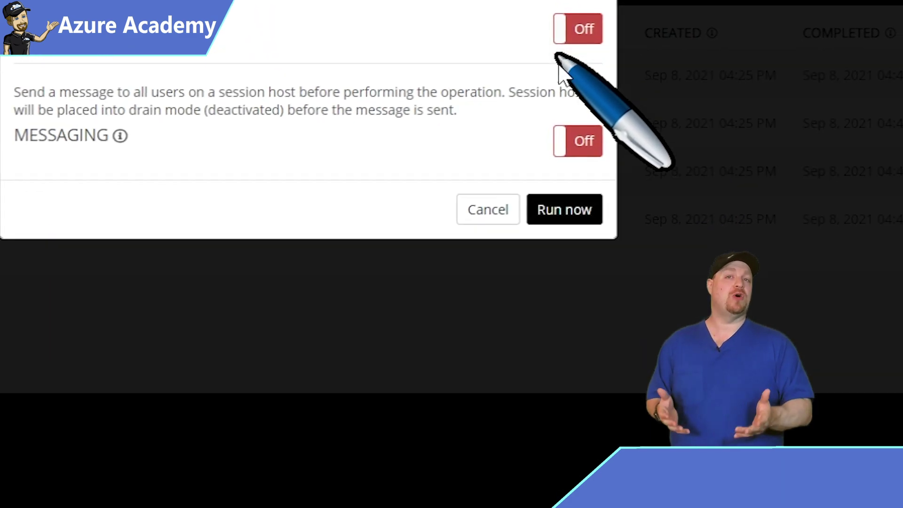
left_click(578, 137)
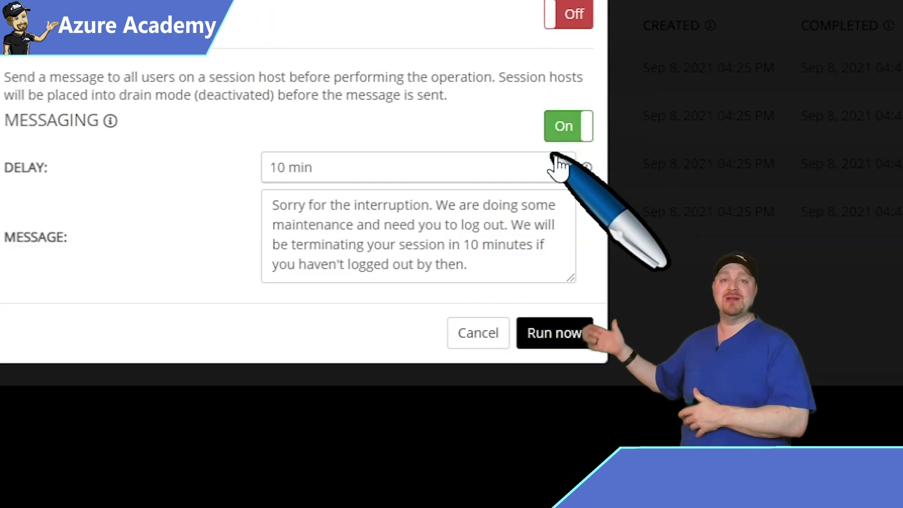
left_click(558, 168)
left_click(540, 199)
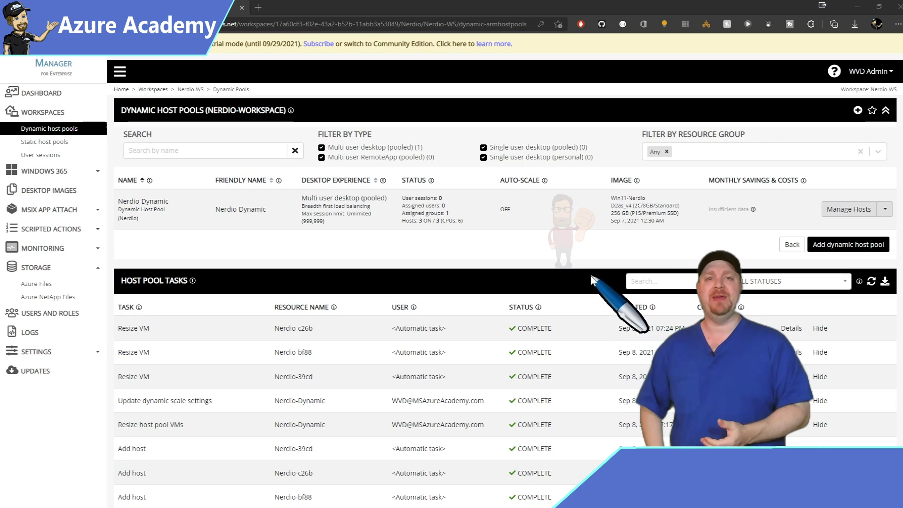
Open Nerdio-Dynamic's auto-scale settings and switch Auto-Scale on
left_click(505, 210)
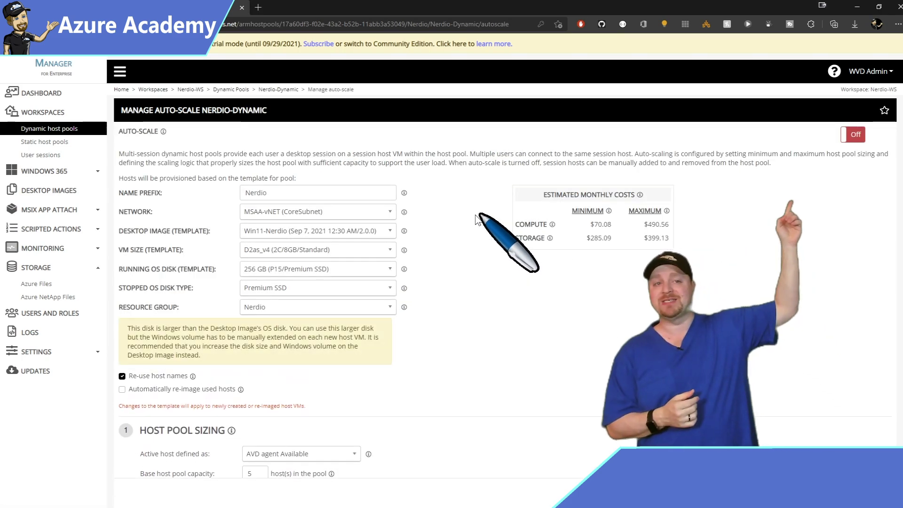
left_click(850, 134)
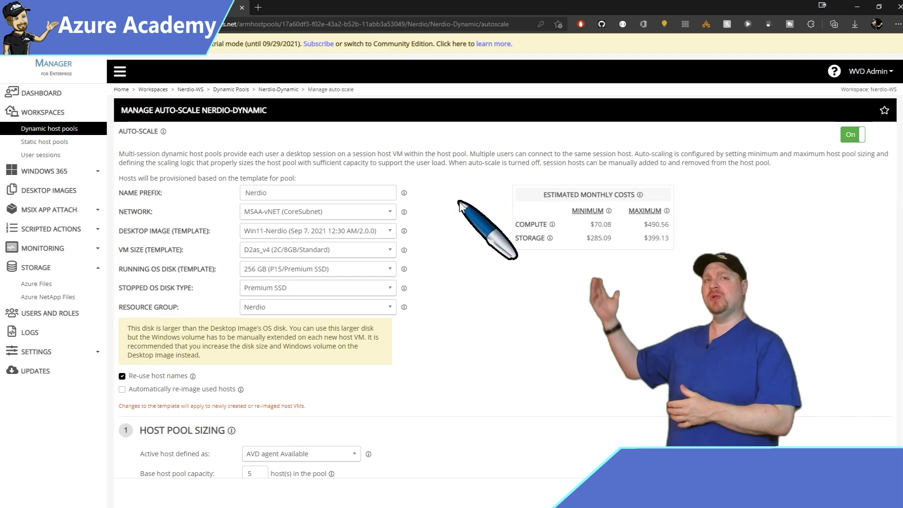
scroll(460, 207, "down", 4)
scroll(460, 207, "down", 2)
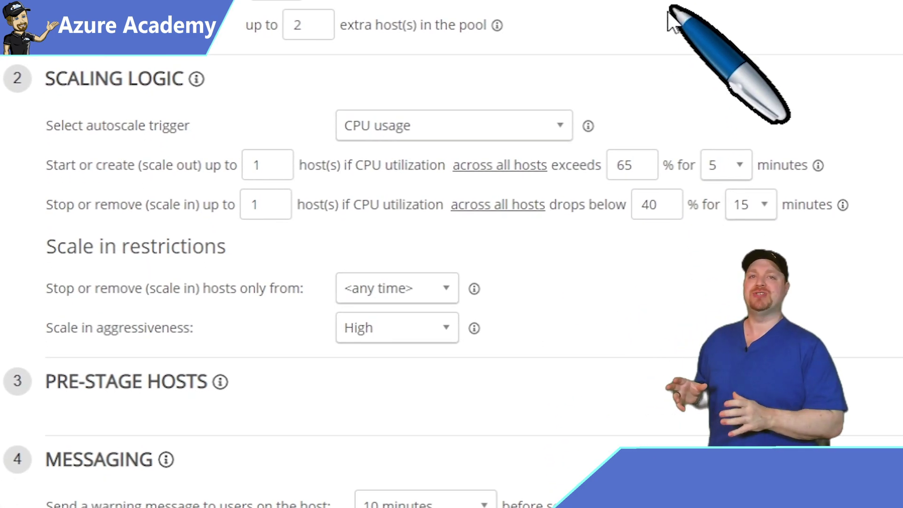
Trigger scaling on Available sessions with 10 sessions per host and 3 kept available
left_click(559, 125)
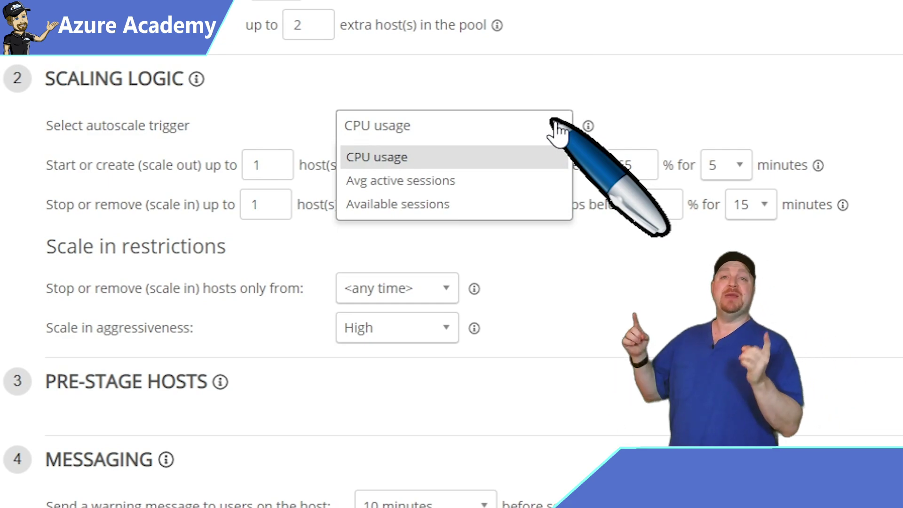
left_click(453, 203)
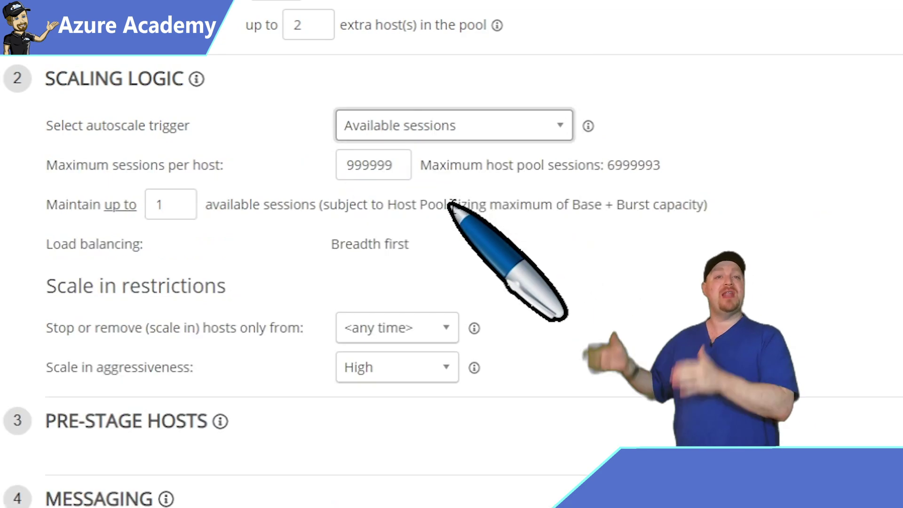
double_click(392, 165)
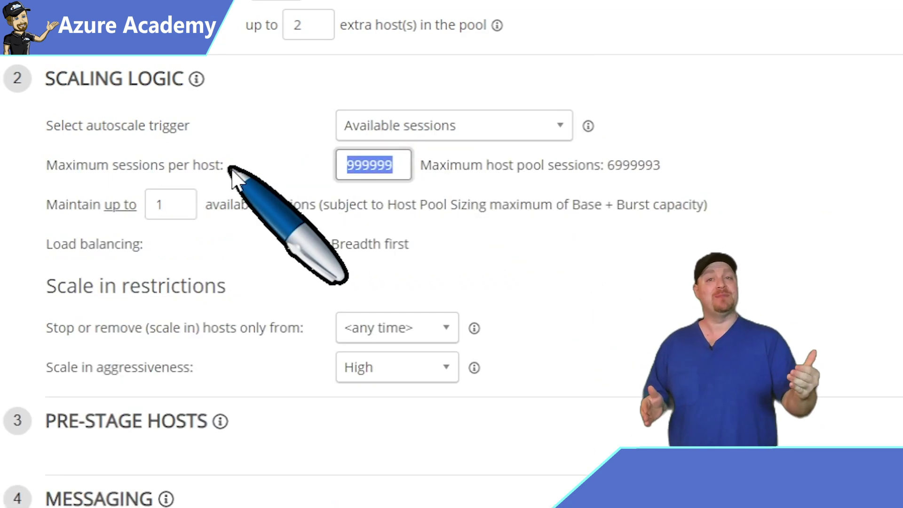
type("10")
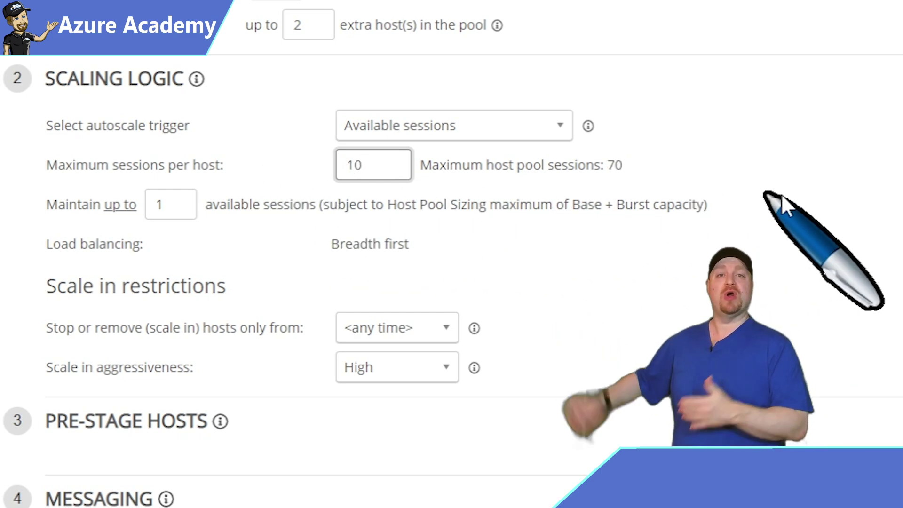
key("Tab")
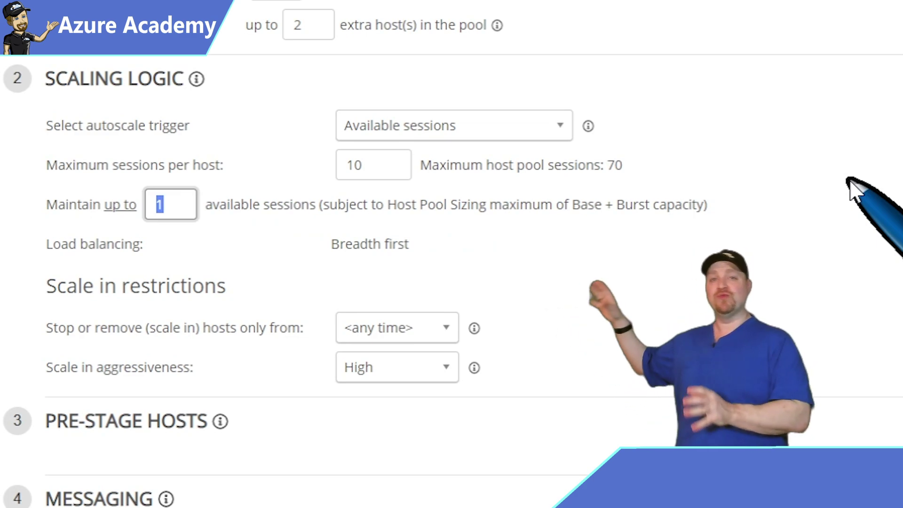
type("3")
key("Tab")
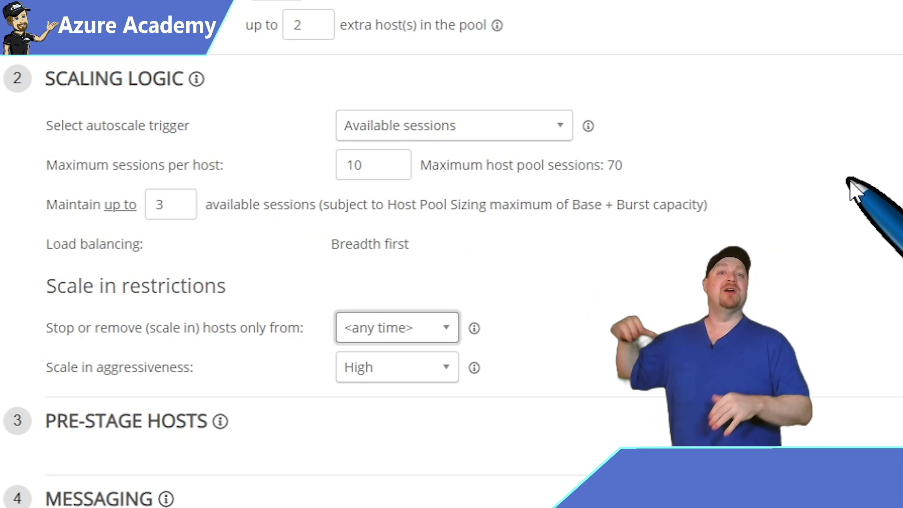
Keep scale-in restrictions at <any time> with High aggressiveness
scroll(852, 188, "down", 4)
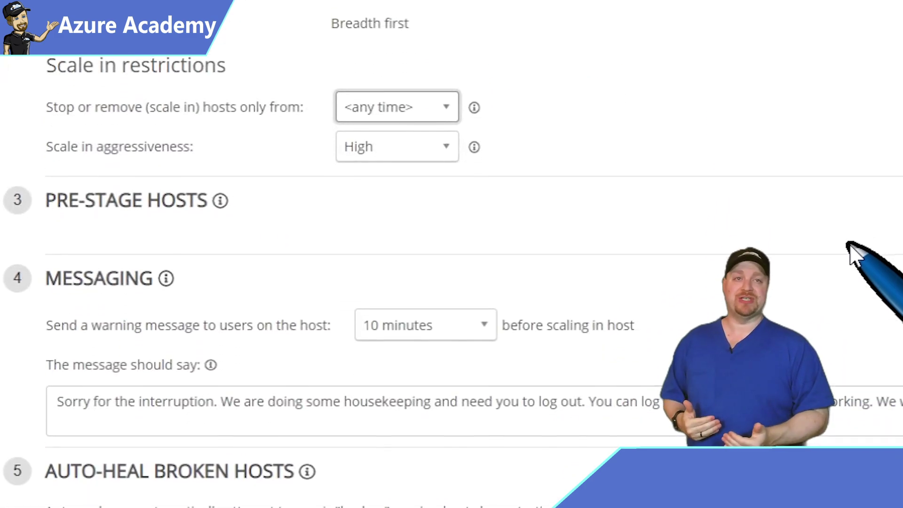
key("Tab")
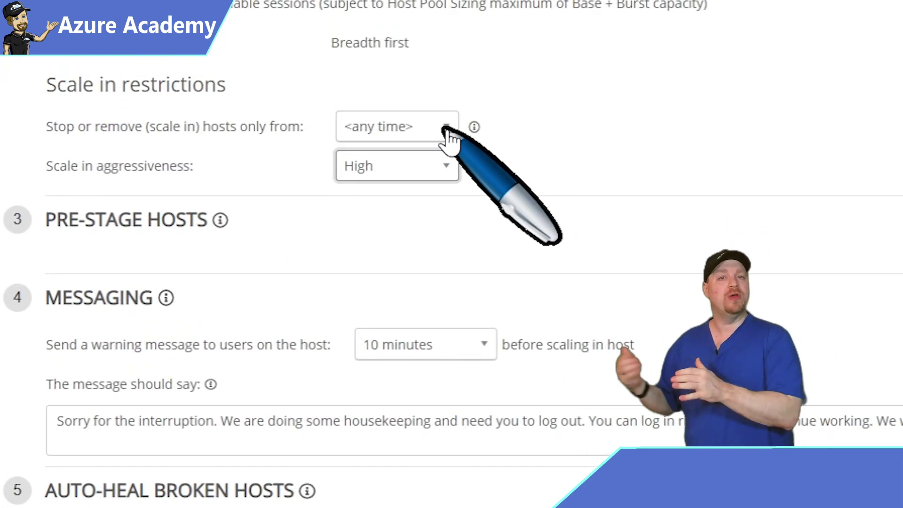
left_click(446, 127)
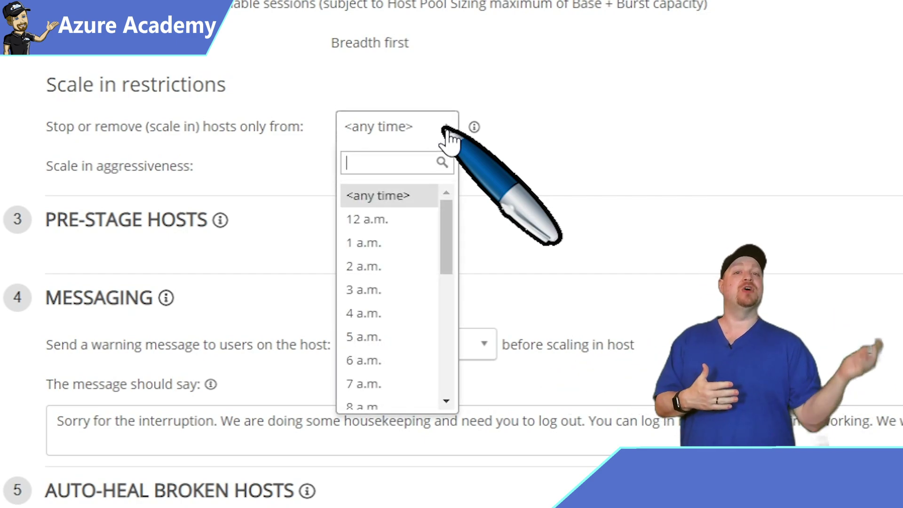
left_click(446, 132)
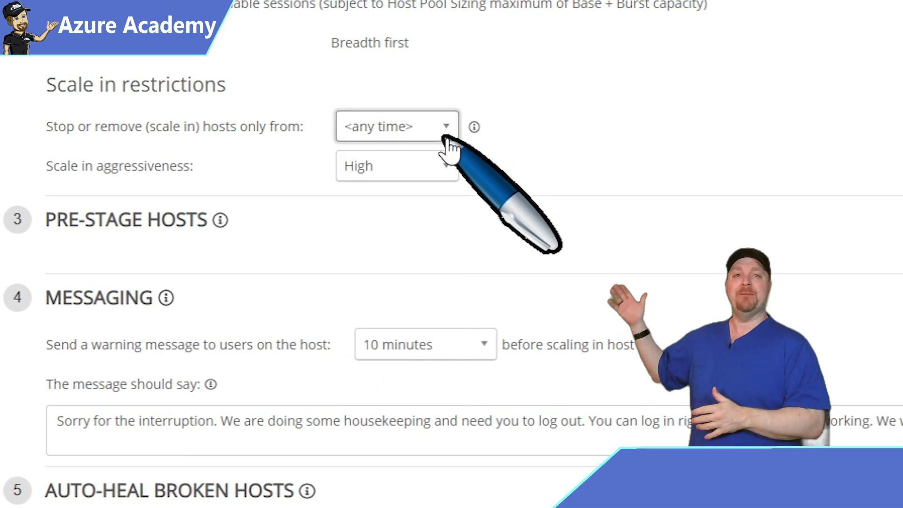
left_click(447, 169)
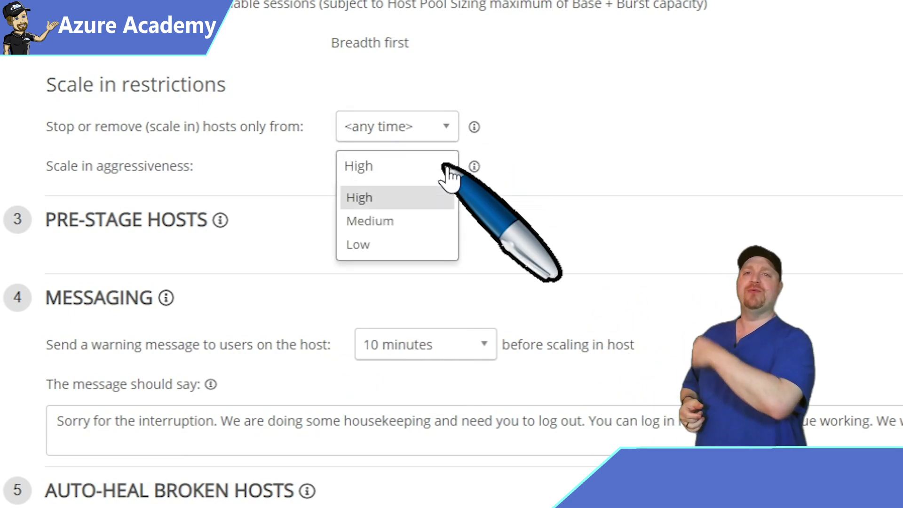
left_click(447, 171)
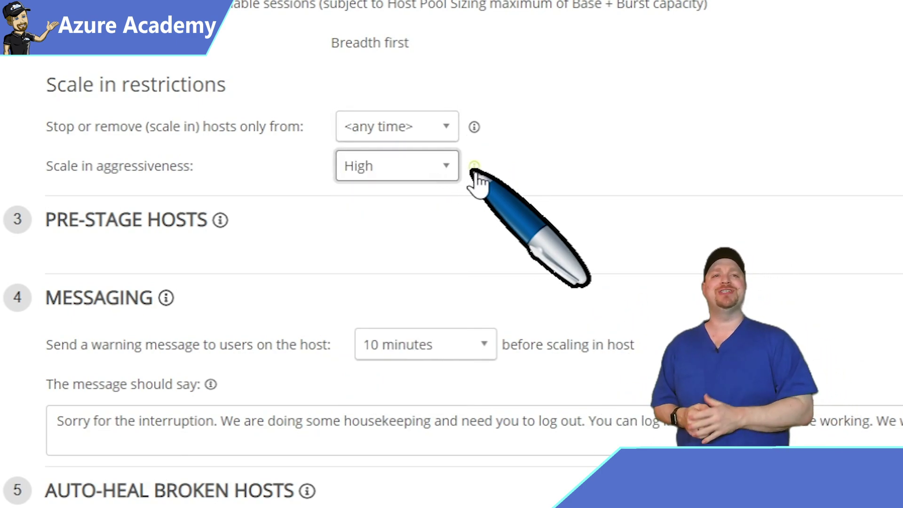
mouse_move(474, 167)
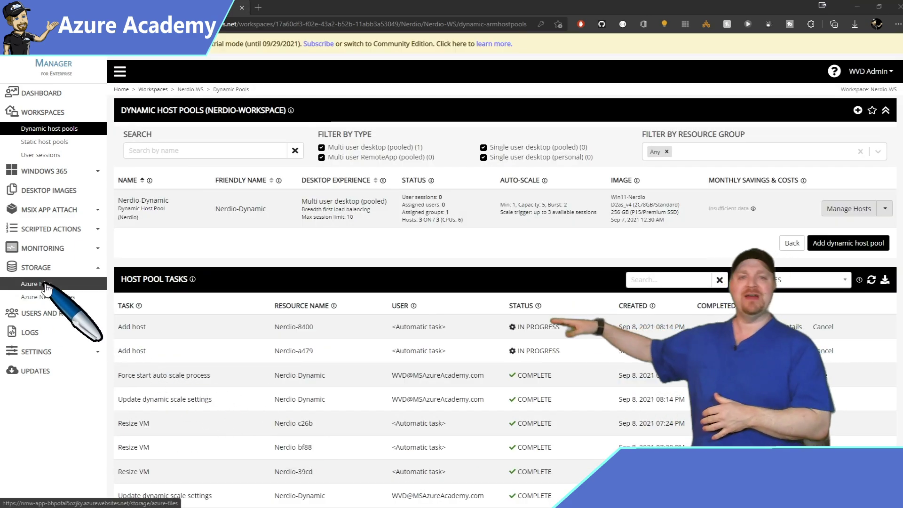
Go to Storage > Azure Files in the sidebar
left_click(75, 286)
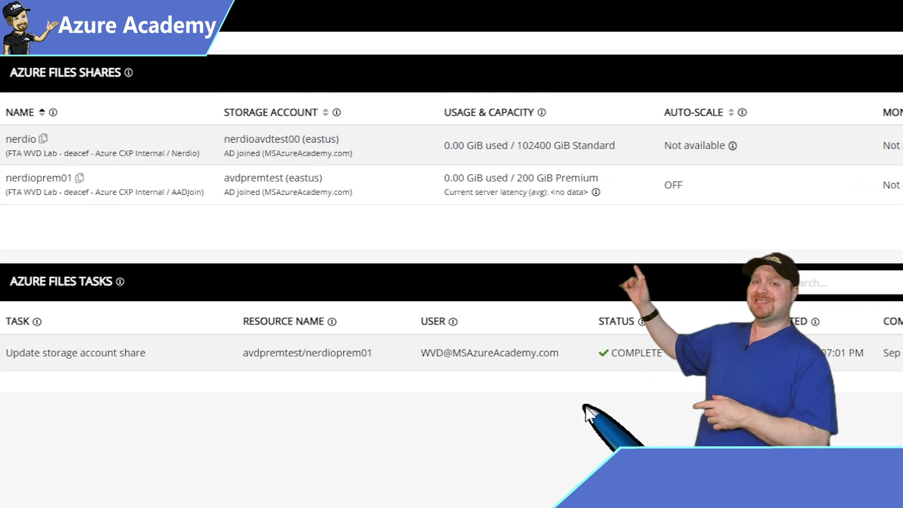
Turn on Auto-Scale for the nerdioprem01 share with quota unit Absolute (GiB)
left_click(672, 185)
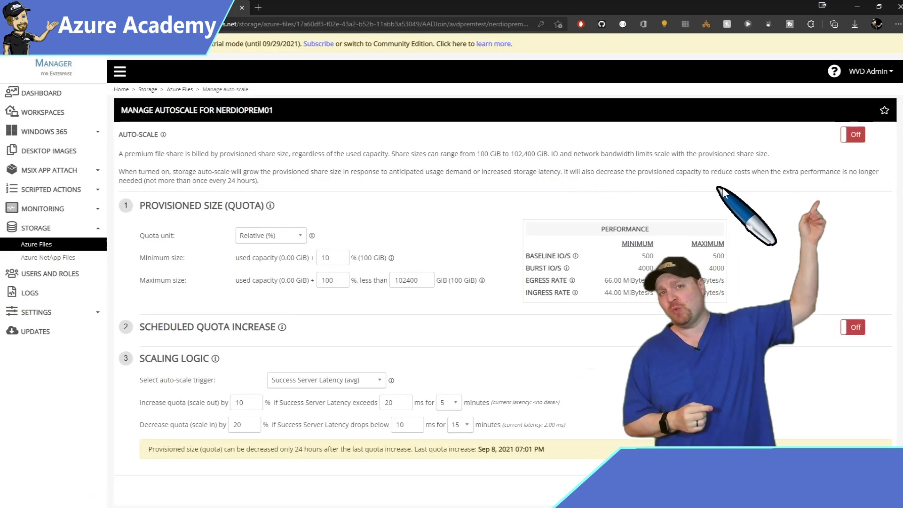
left_click(852, 134)
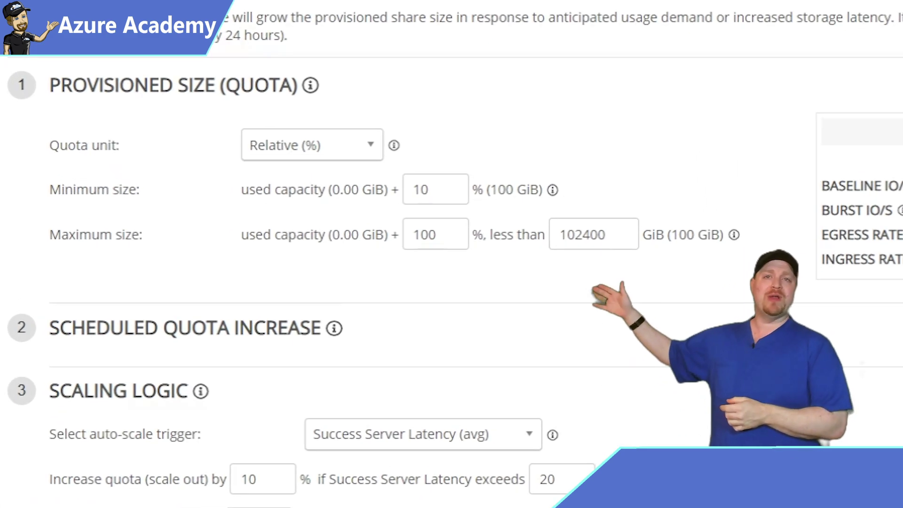
left_click(342, 149)
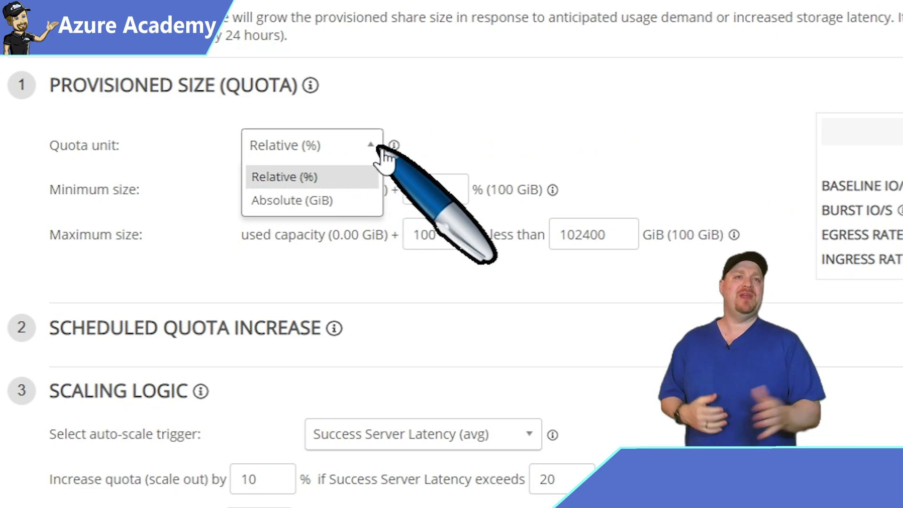
left_click(352, 212)
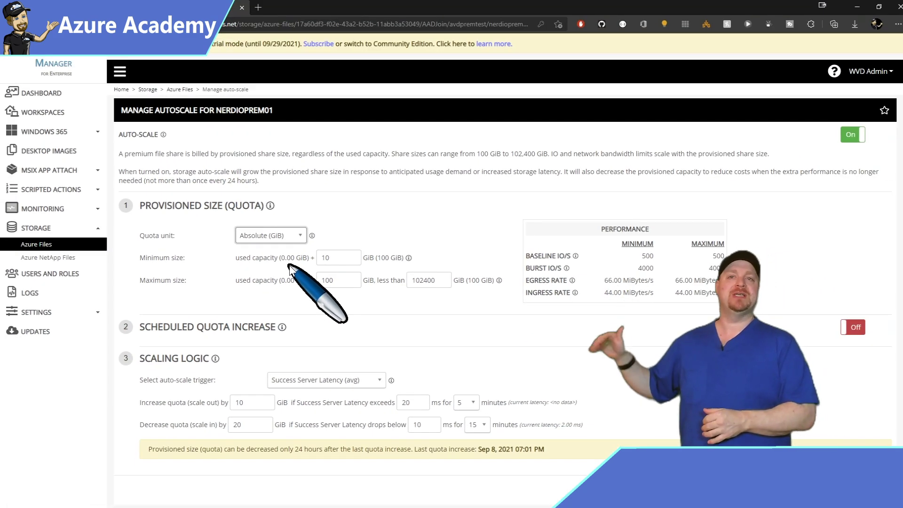
Enable Scheduled Quota Increase in Eastern Time (US & Canada)
left_click(853, 328)
scroll(853, 329, "down", 2)
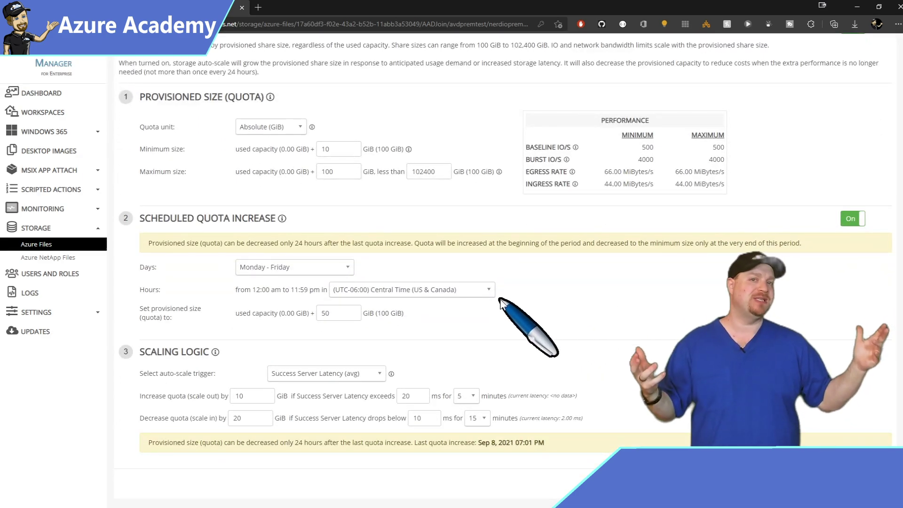
left_click(469, 291)
type("eastern")
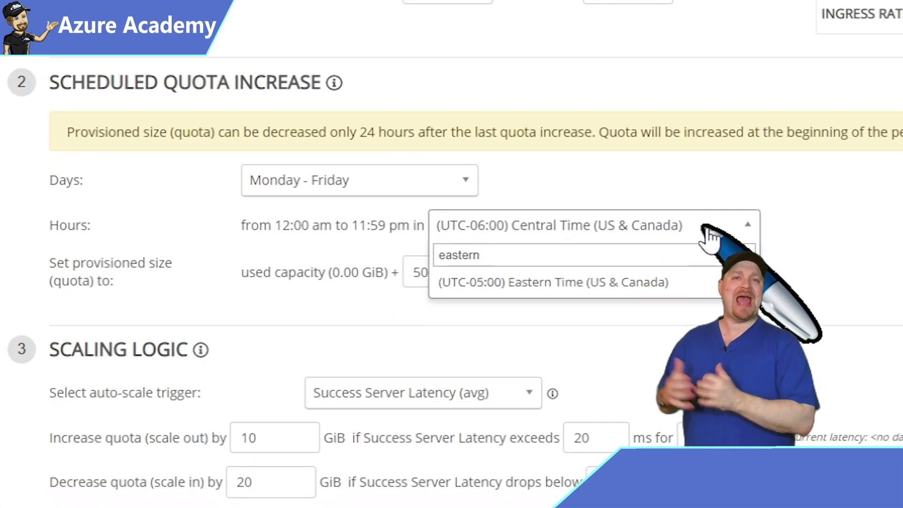
left_click(641, 283)
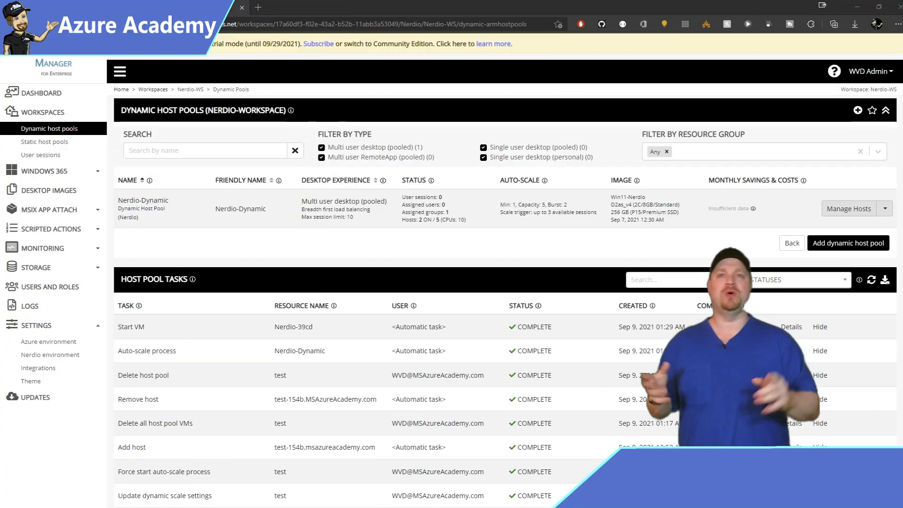
In Nerdio-Dynamic's VM Deployment properties, turn on Distribute VMs across Availability Zones
left_click(886, 209)
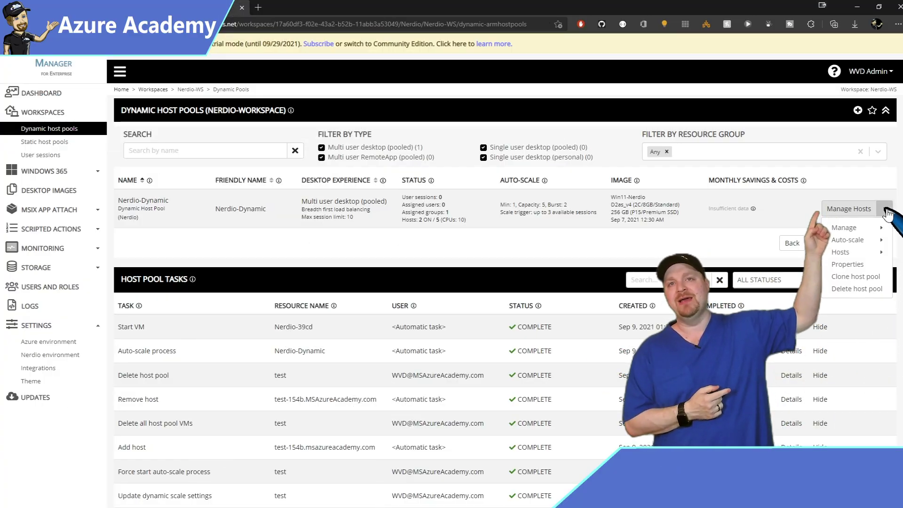
left_click(868, 271)
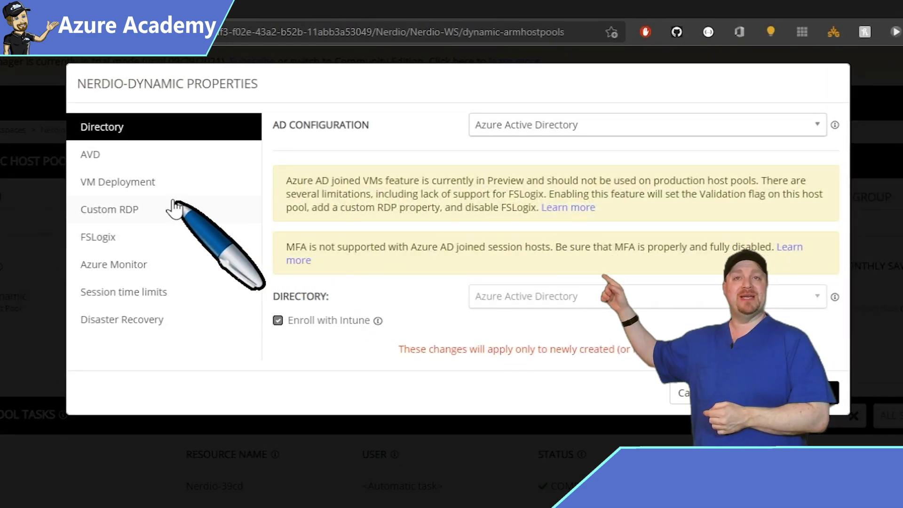
left_click(134, 174)
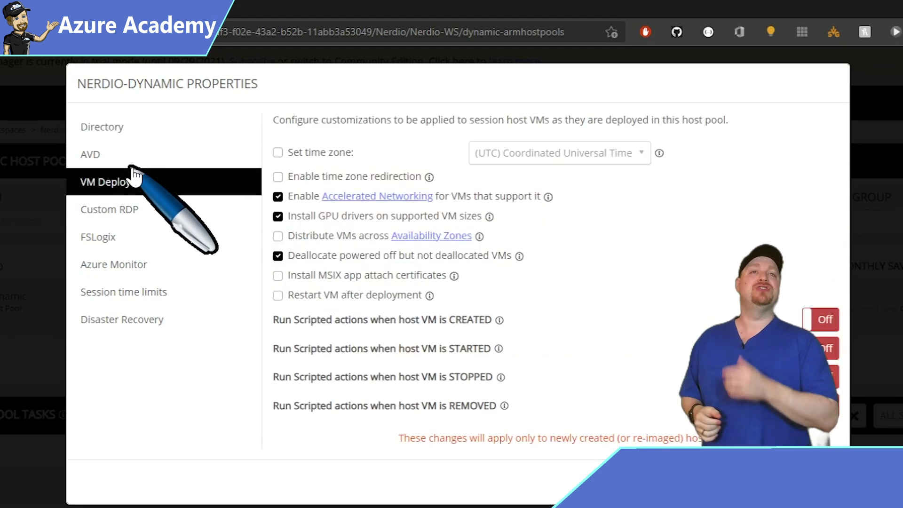
left_click(278, 236)
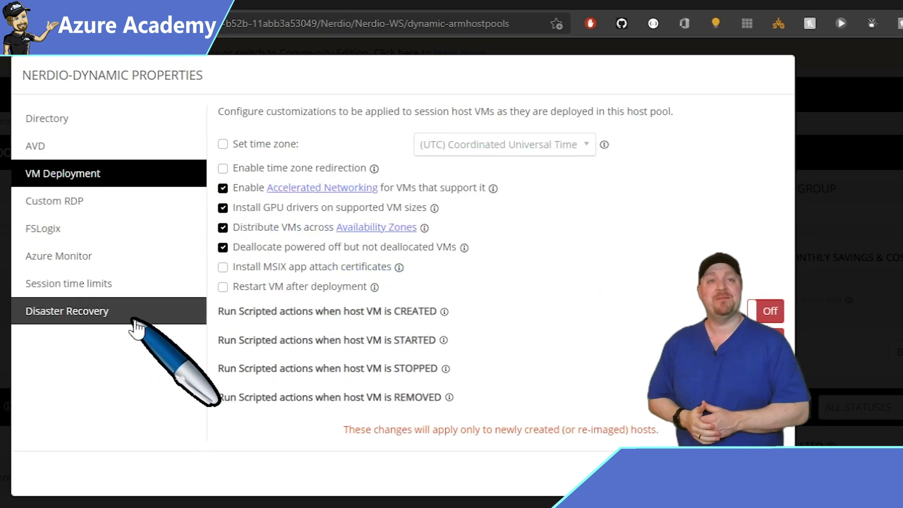
Turn disaster recovery on using Nerdio-VNET-DR, the Windows 11 Enterprise multi-session image and the nerdio FSLogix share
left_click(118, 315)
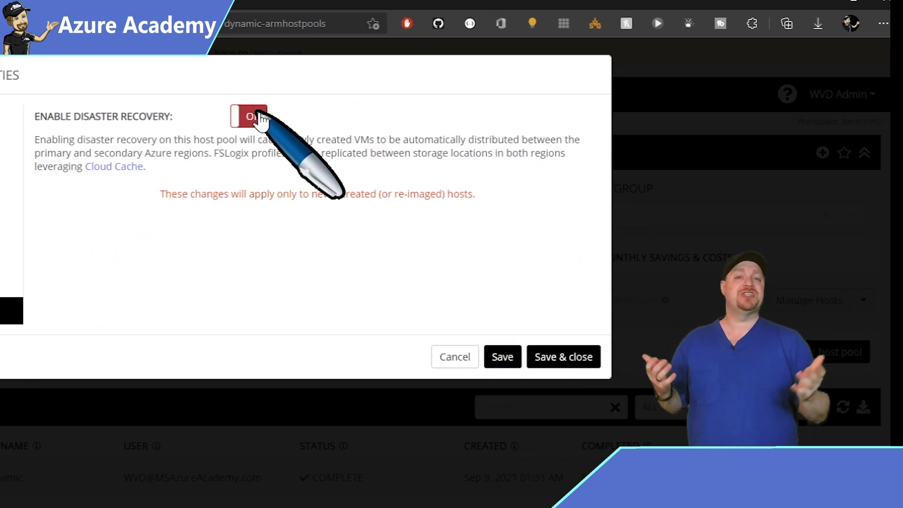
left_click(260, 118)
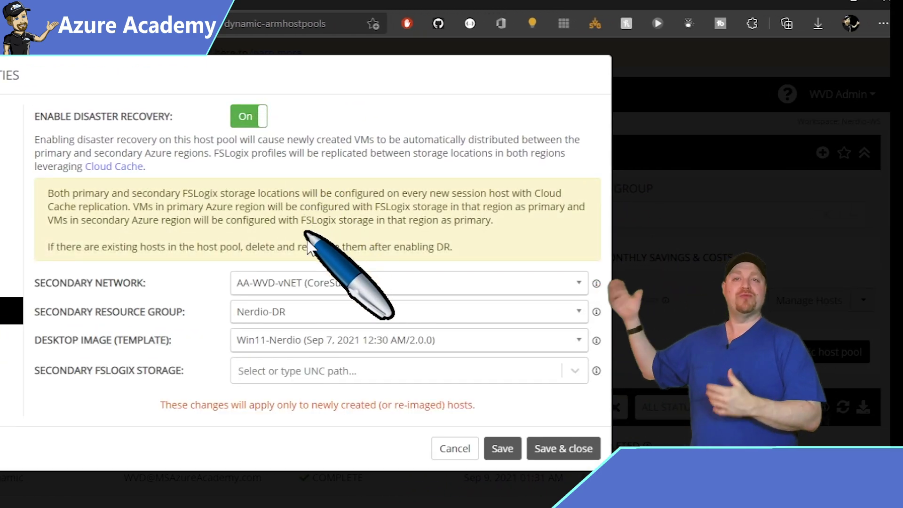
left_click(395, 289)
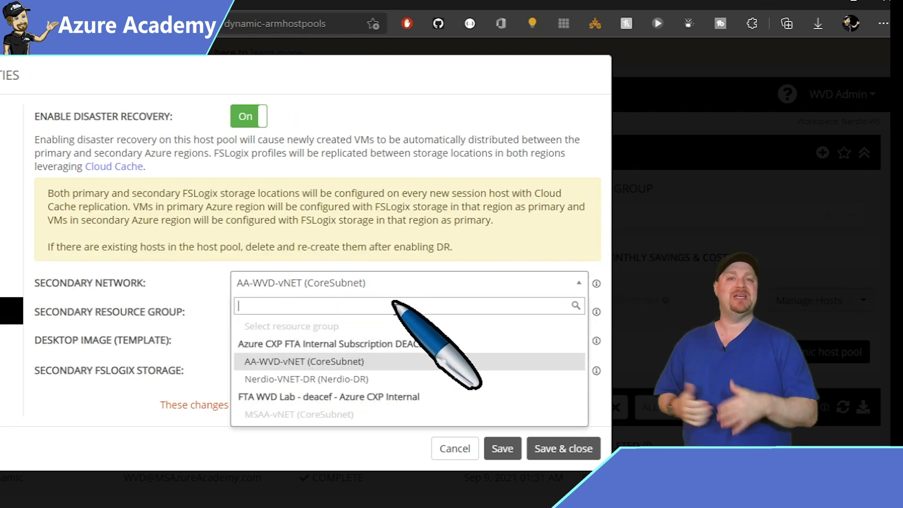
left_click(348, 378)
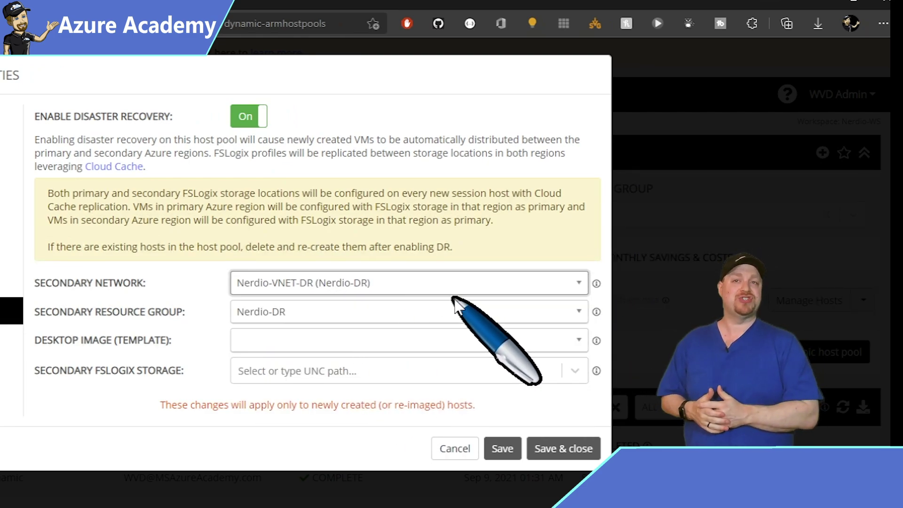
left_click(455, 341)
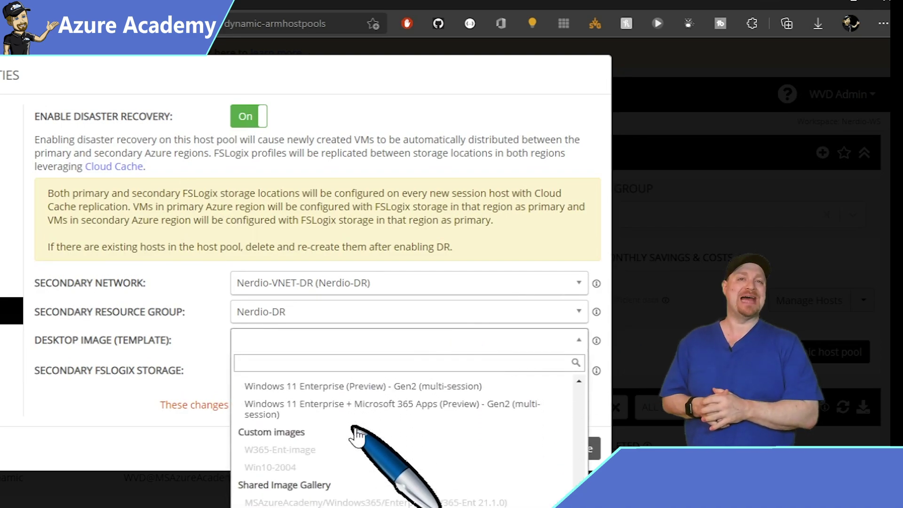
left_click(343, 384)
left_click(472, 376)
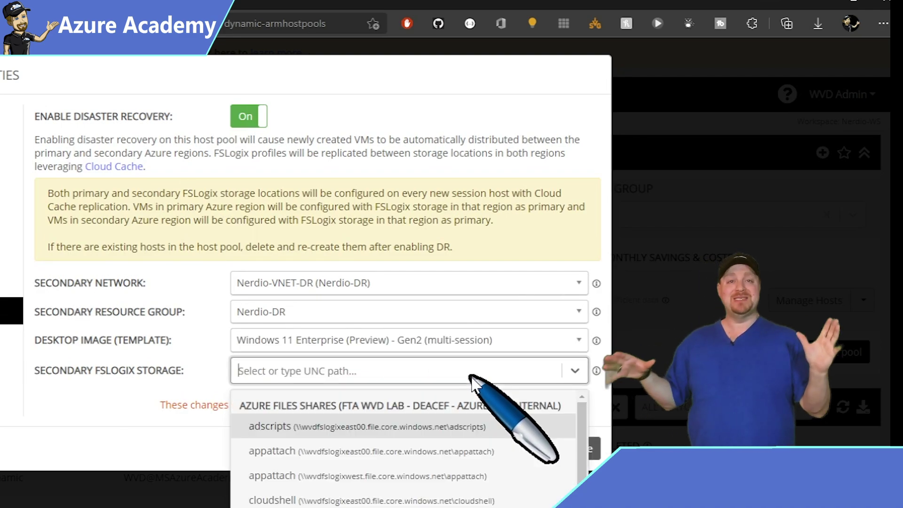
scroll(403, 456, "down", 3)
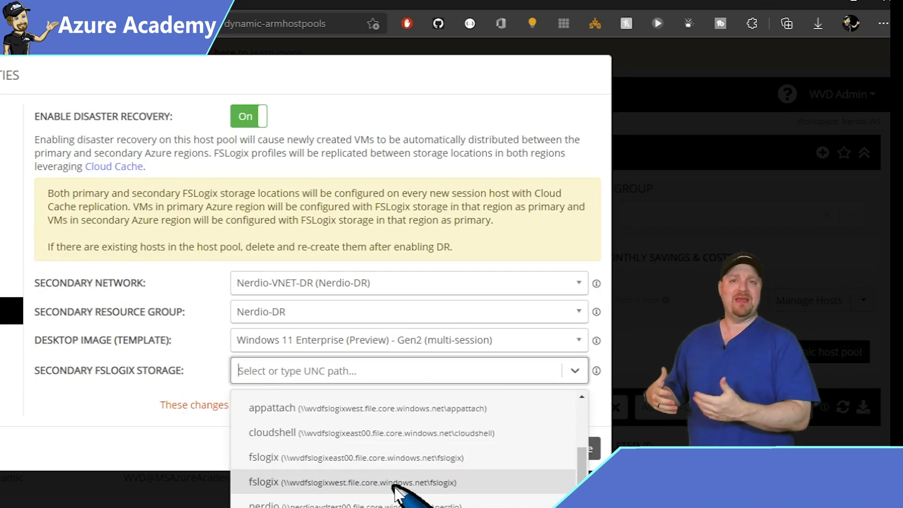
left_click(397, 502)
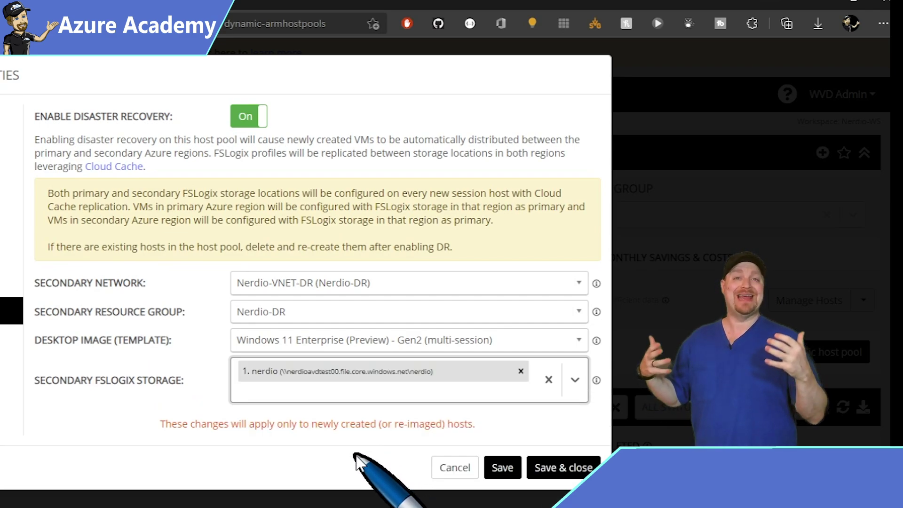